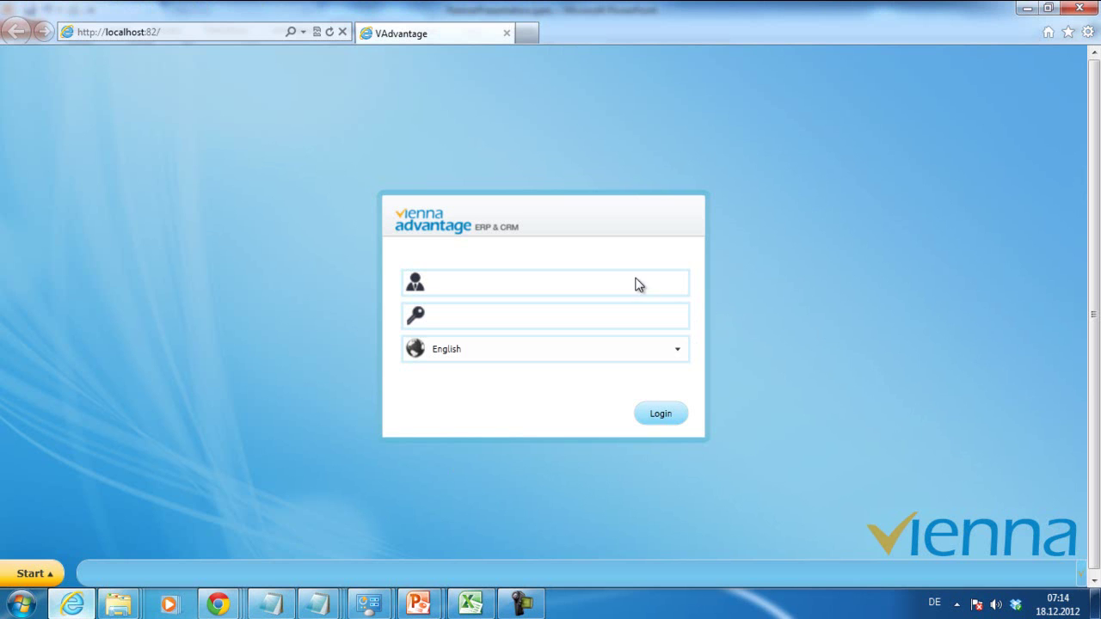
- Log in with the administrator user name and password as System Administrator, System client, organization *
type("Su")
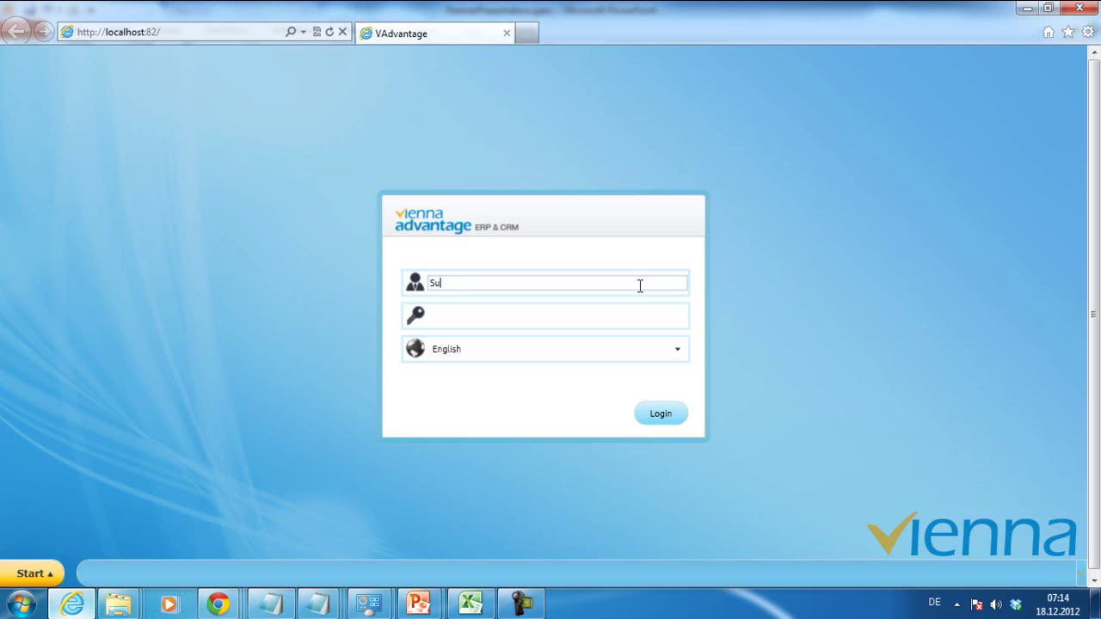
type("perUser")
key("Tab")
type("Sys")
key("Return")
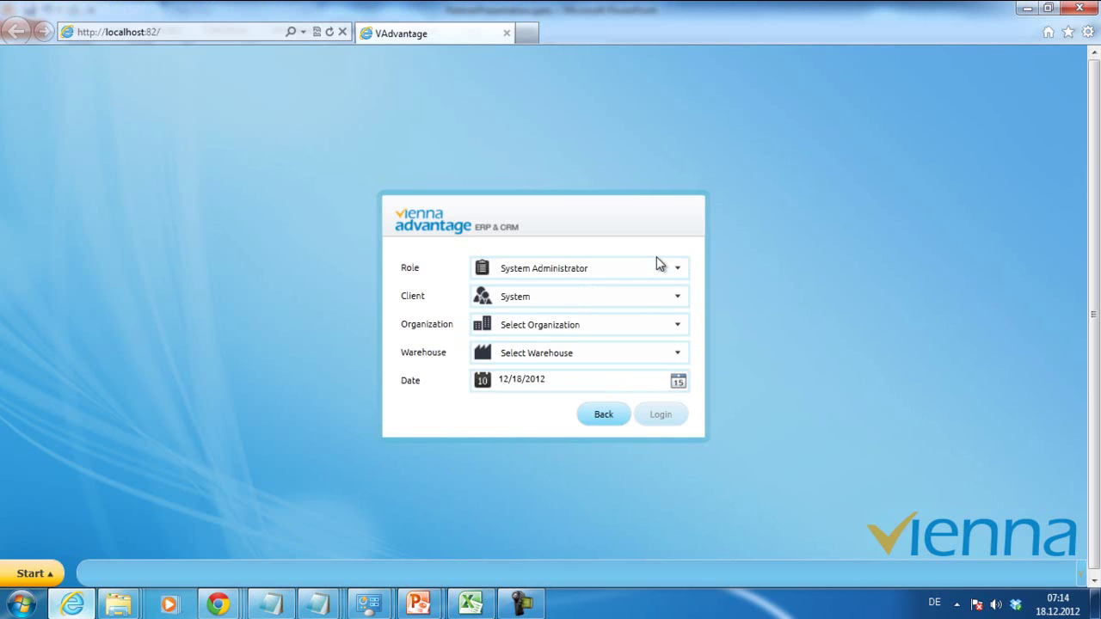
left_click(613, 333)
left_click(548, 365)
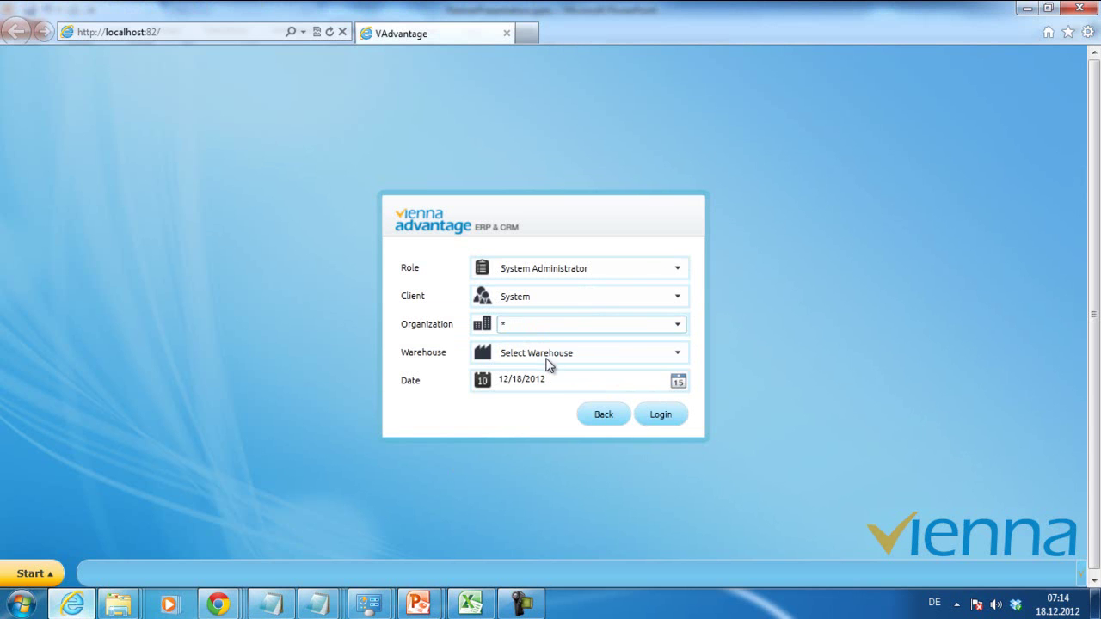
left_click(663, 408)
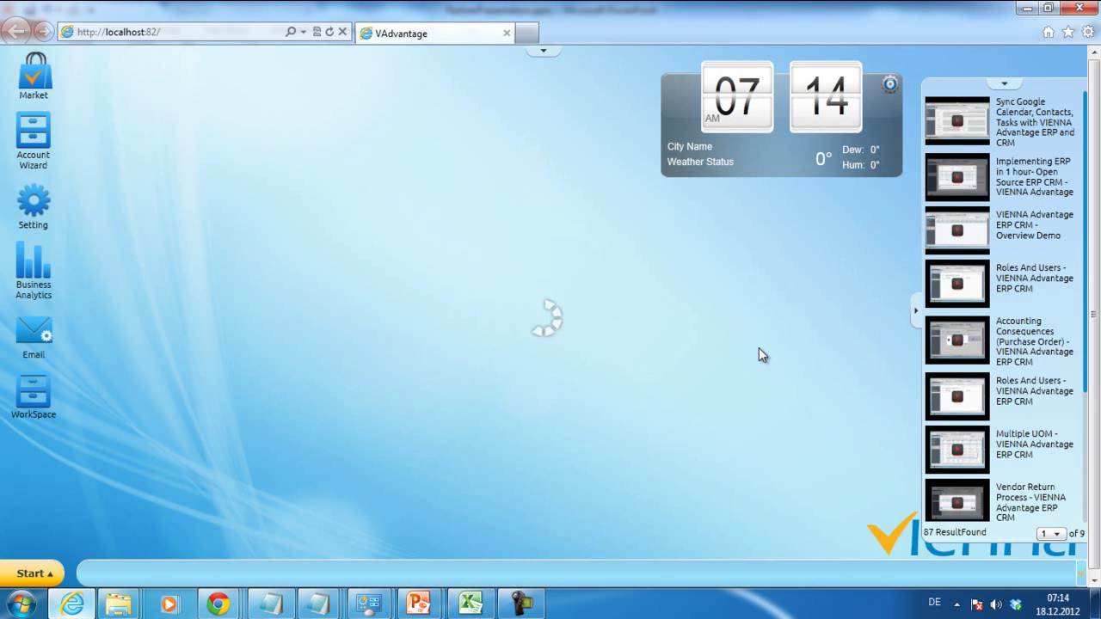
- Find Module Management by searching the menu for 'module' and open it maximized
left_click(22, 575)
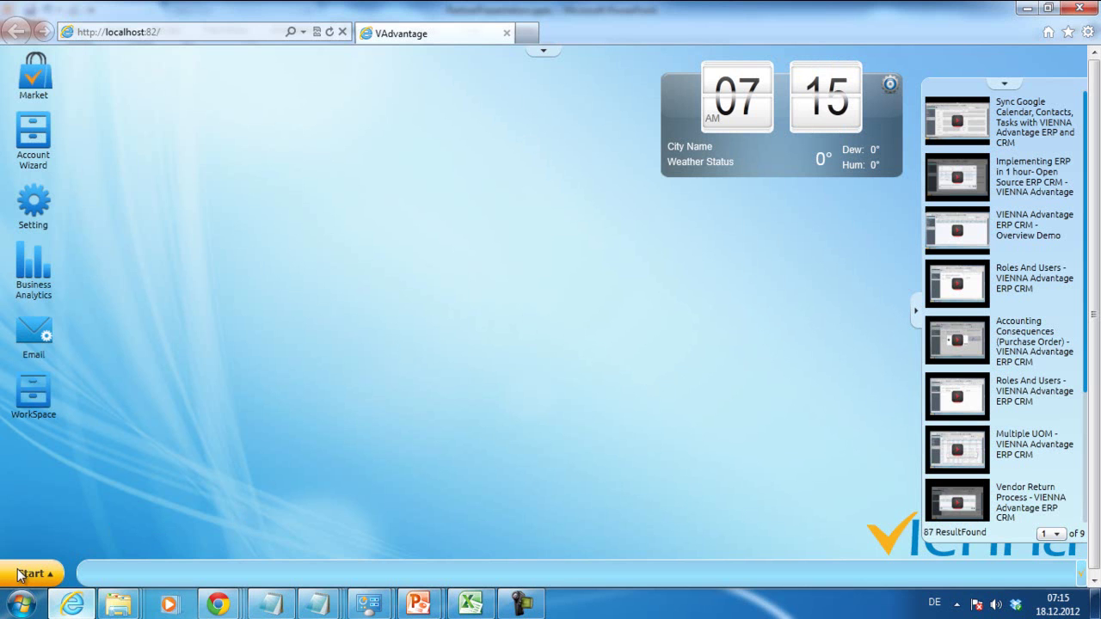
left_click(62, 533)
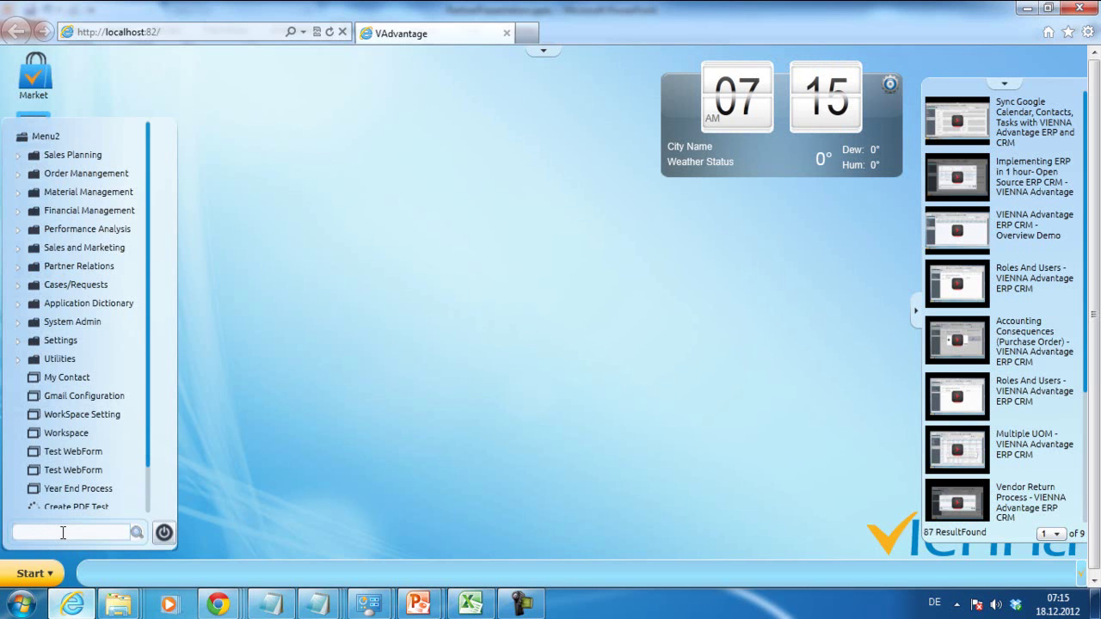
type("module")
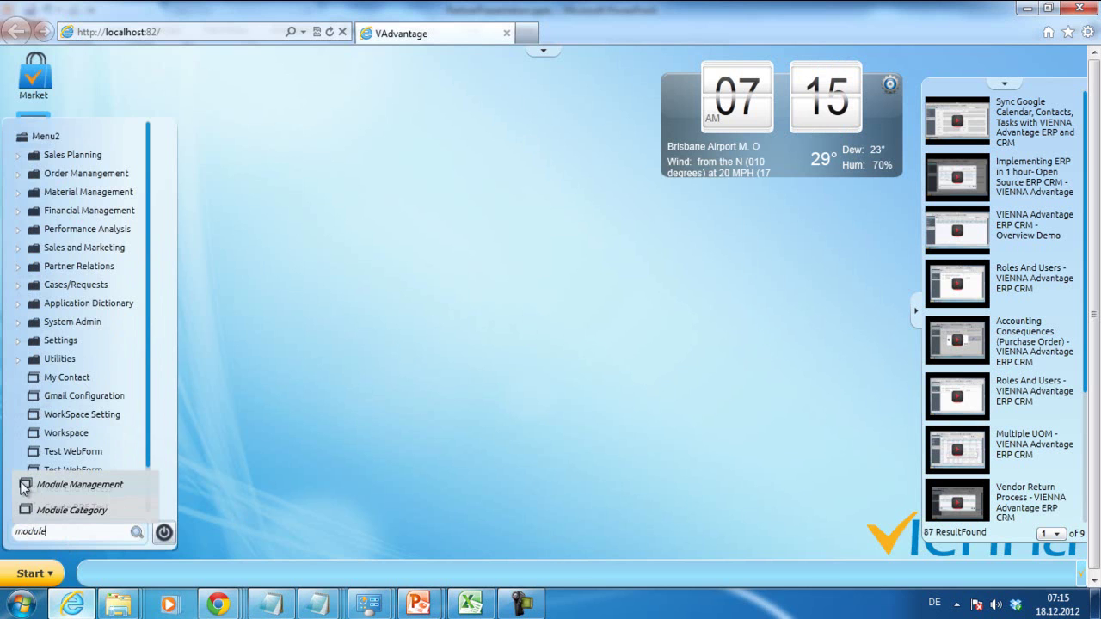
left_click(28, 485)
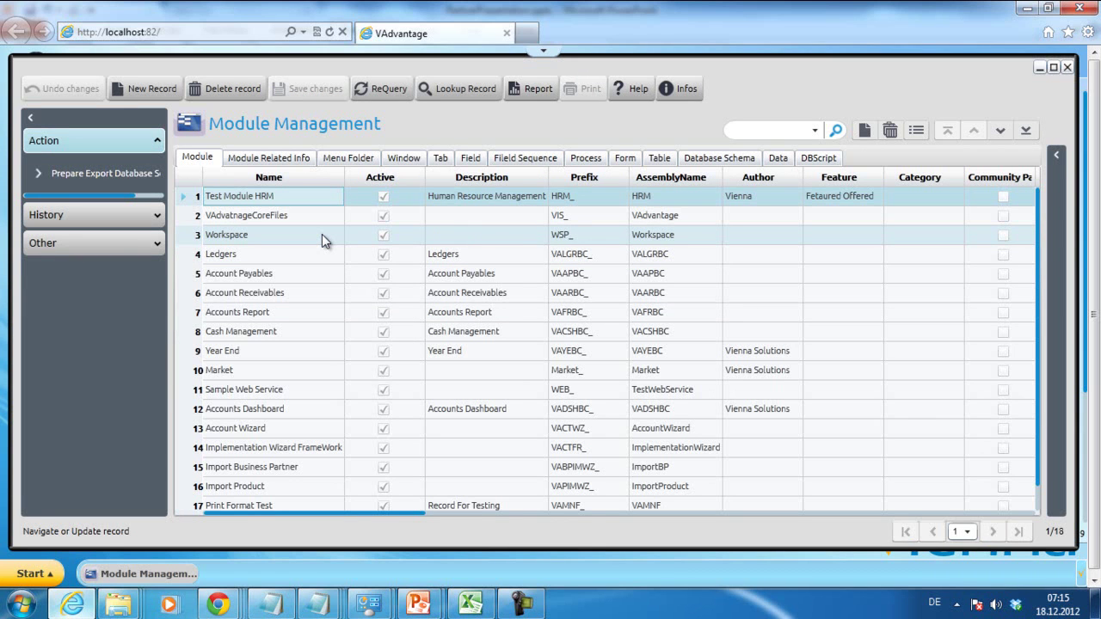
left_click(1055, 67)
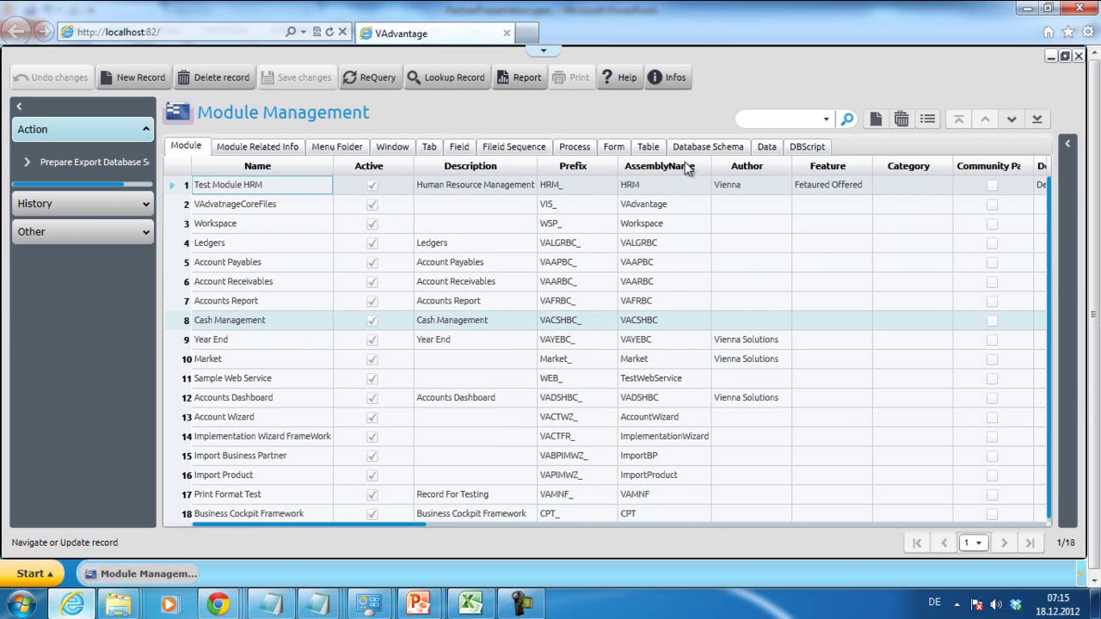
- Create a new module record named 'Kontengruppen SKR03 German Accounting Groups'
left_click(119, 79)
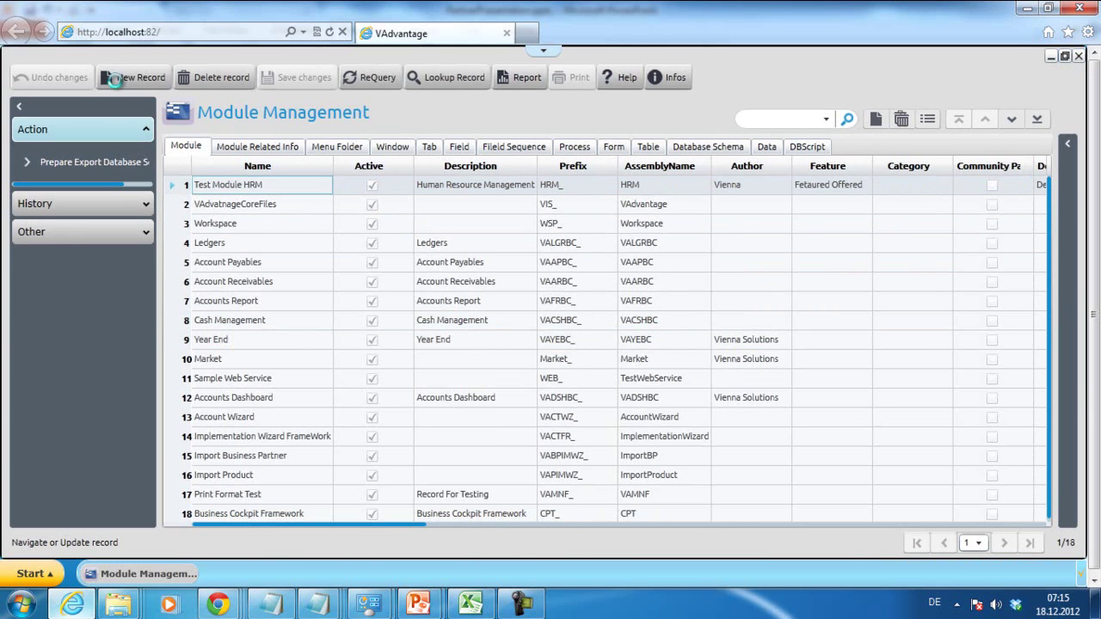
left_click(448, 203)
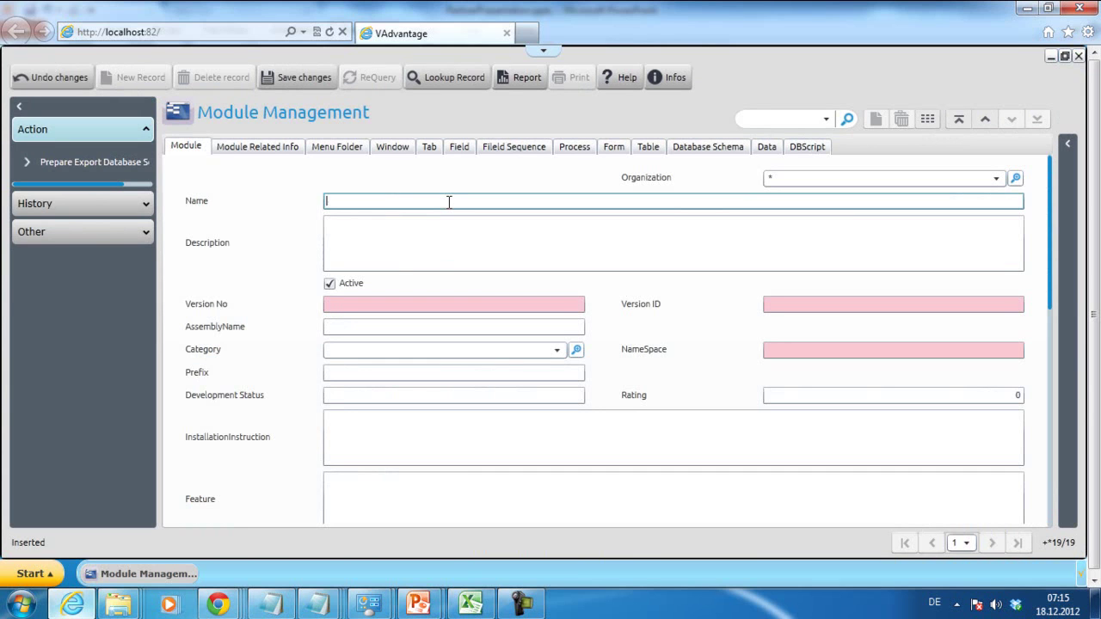
type("Kontengruppen S")
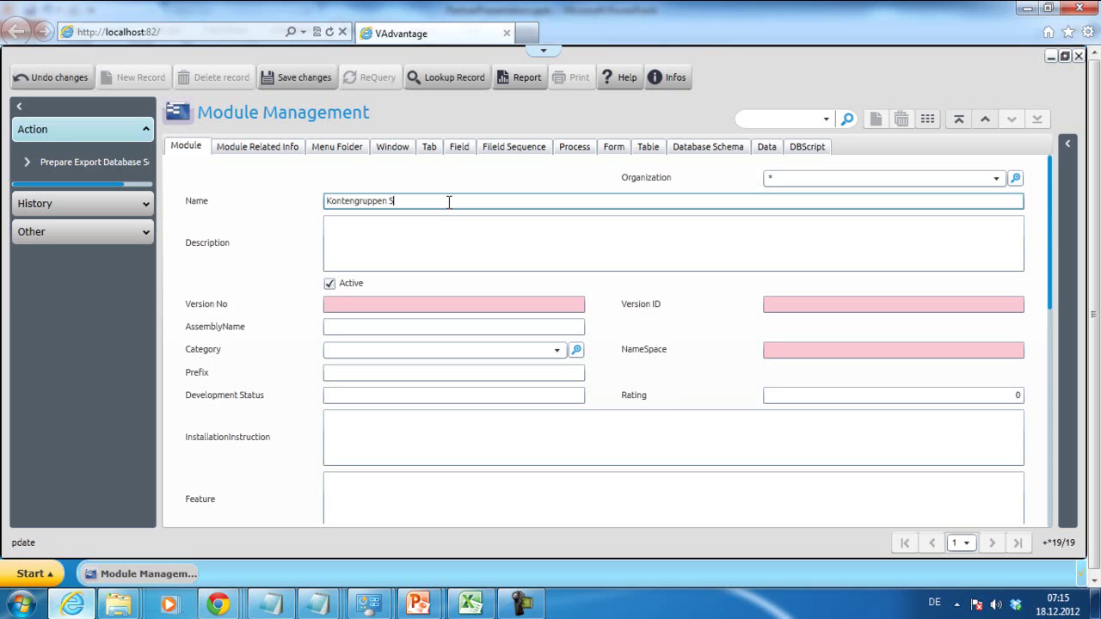
type("KR03 German Accounting Groups")
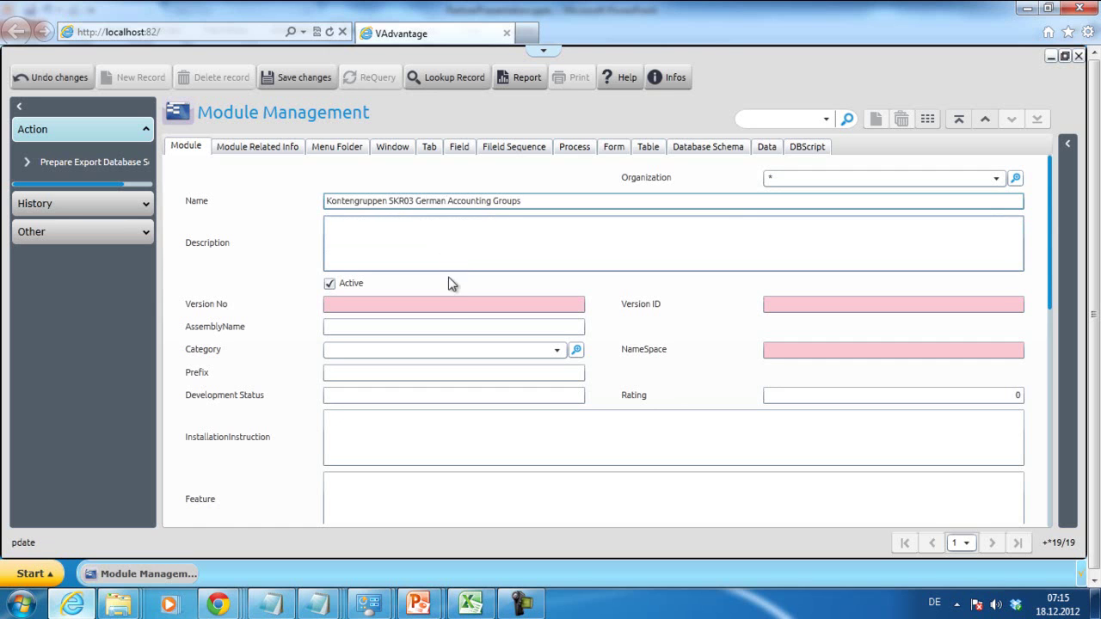
left_click(466, 306)
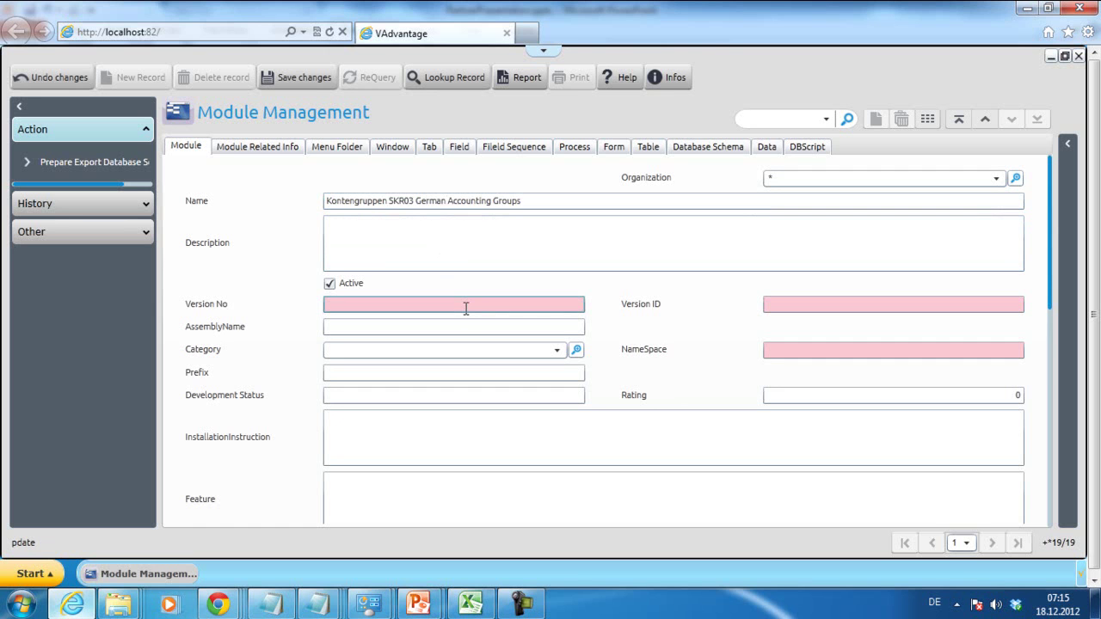
- Enter version number 1.0.0.0 and prefix VSGA_ for the module
type("1.0")
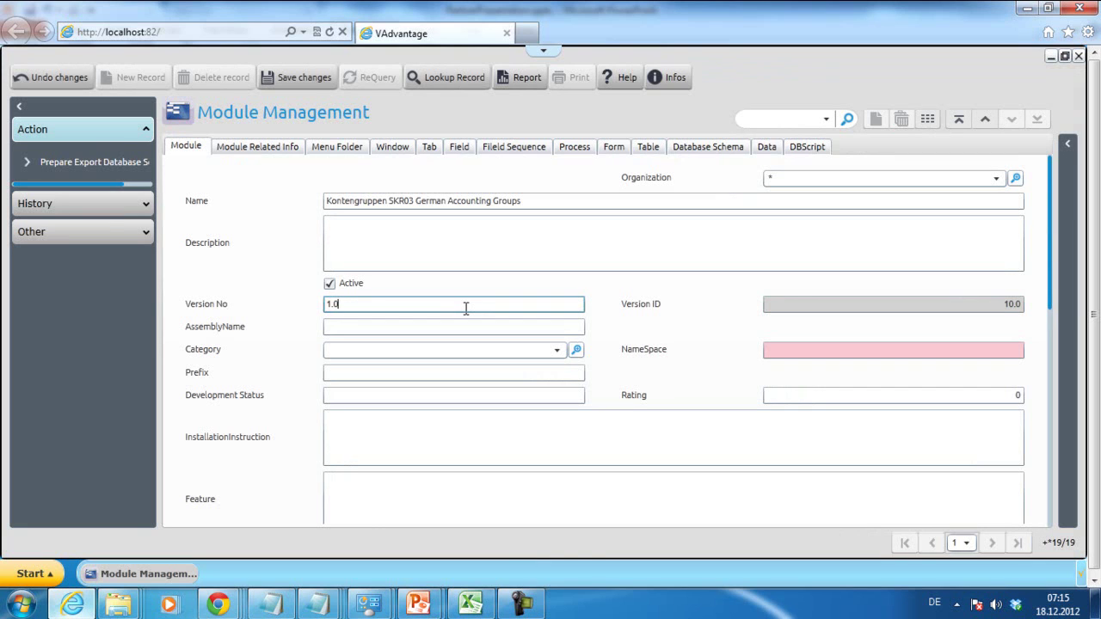
type(".0.0.0")
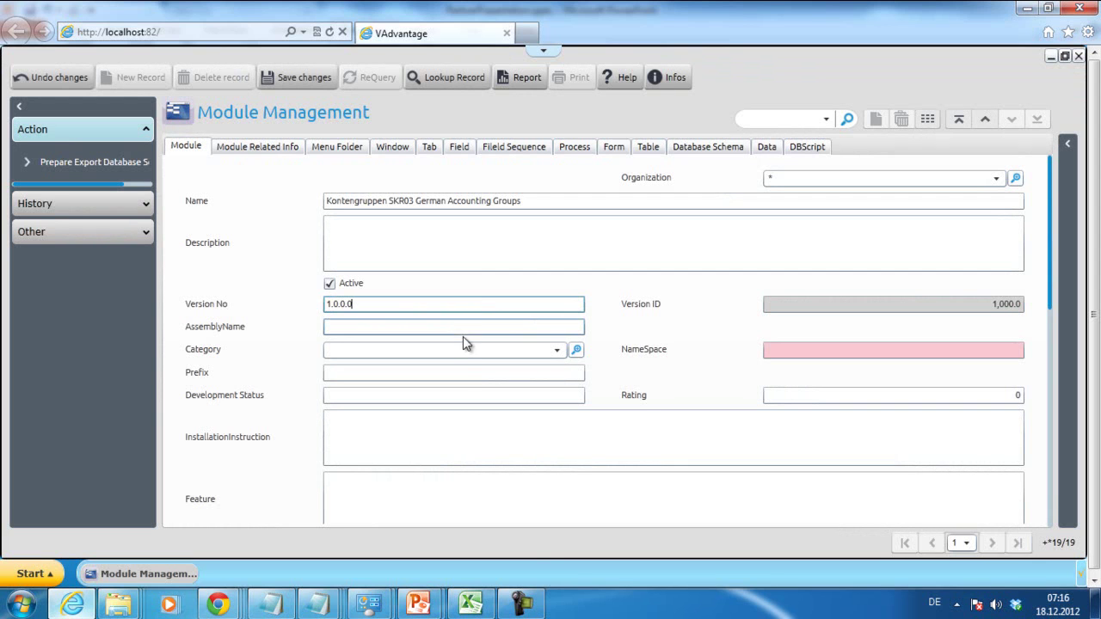
left_click(460, 373)
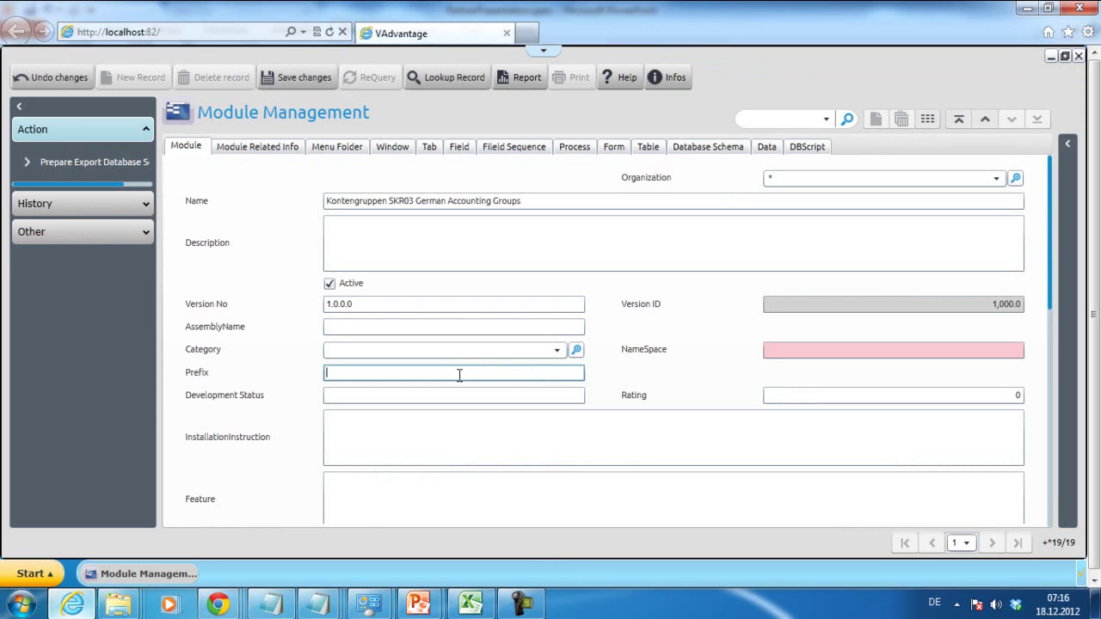
type("VSGA")
type("_")
- Set the namespace to ViennaAdvantage and the assembly name to VSGA
left_click(791, 351)
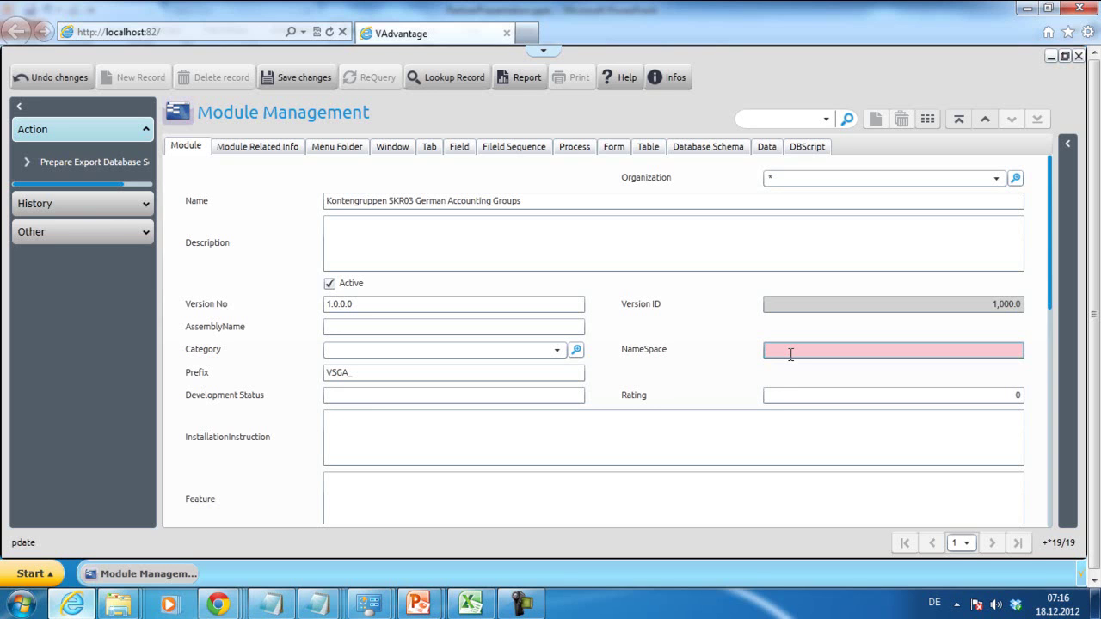
left_click(790, 350)
type("Vienn")
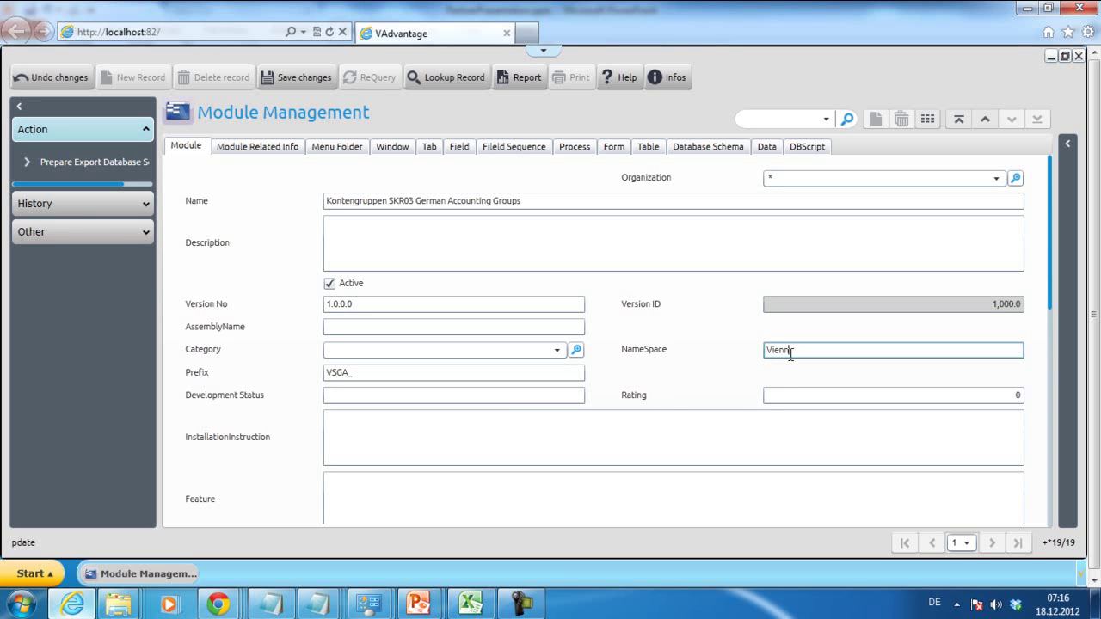
type("aAdvantage")
left_click(404, 327)
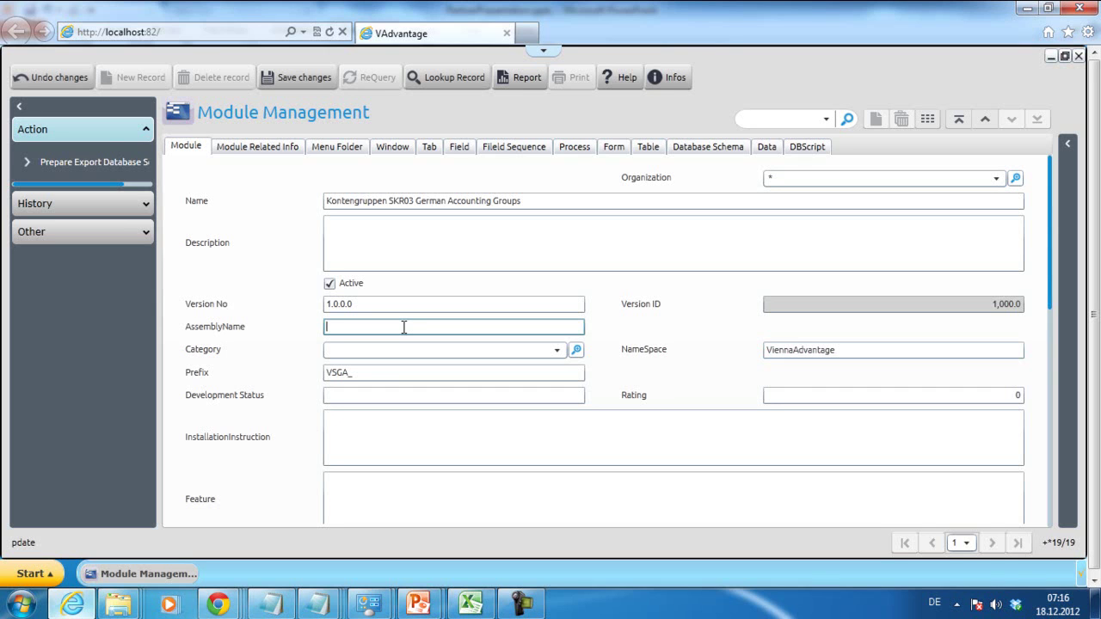
type("VSGA")
left_click(444, 424)
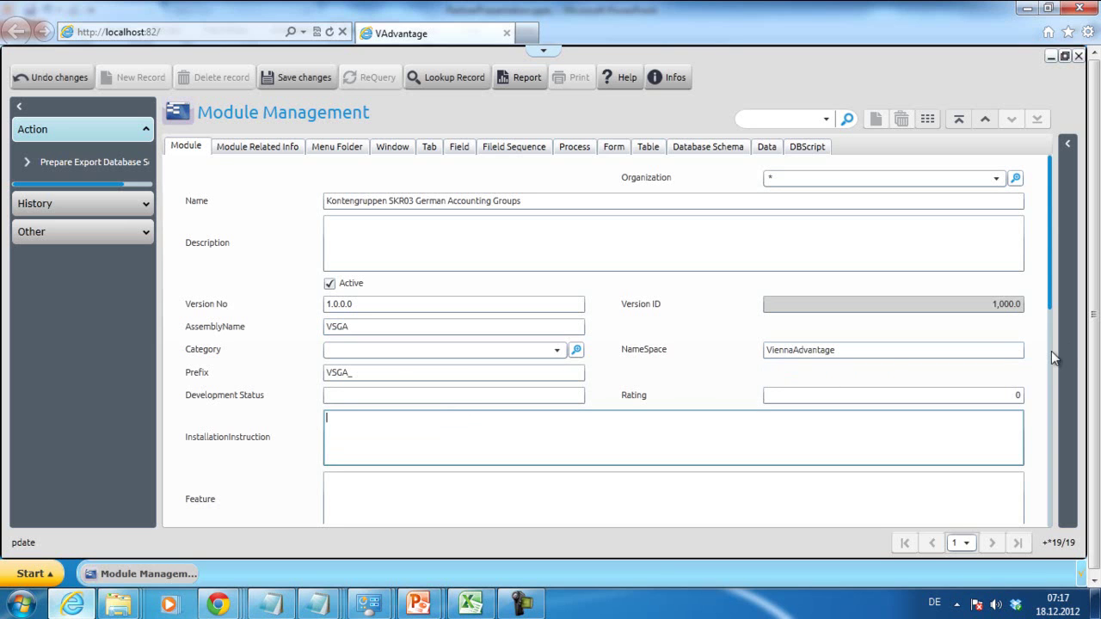
- Save the Kontengruppen SKR03 module as record 19 and close Module Management
scroll(1051, 351, "down", 5)
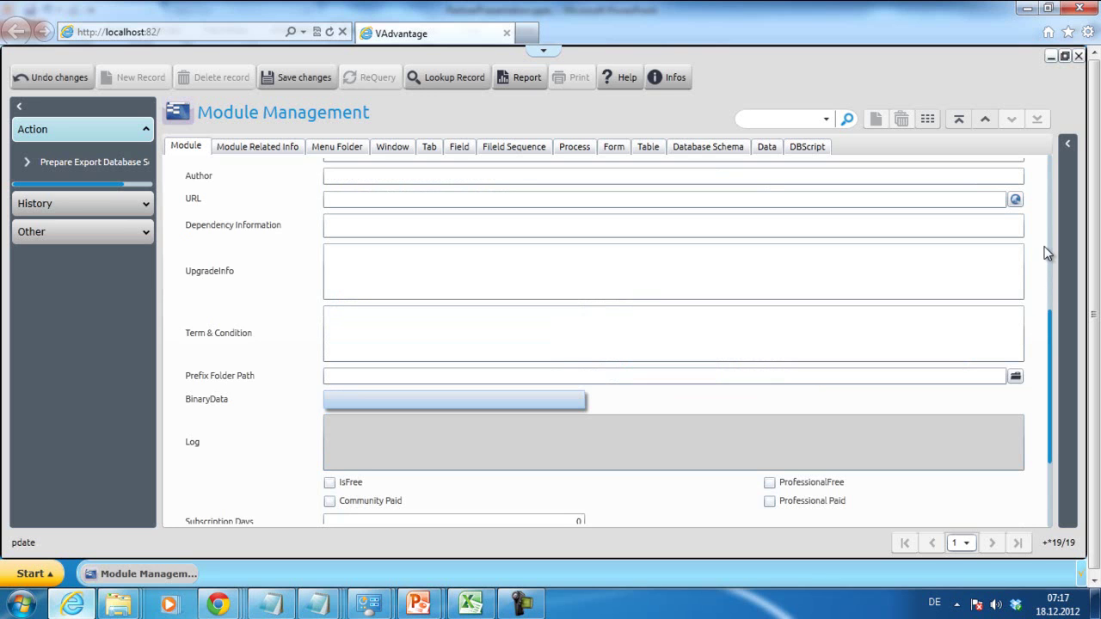
scroll(1051, 245, "up", 5)
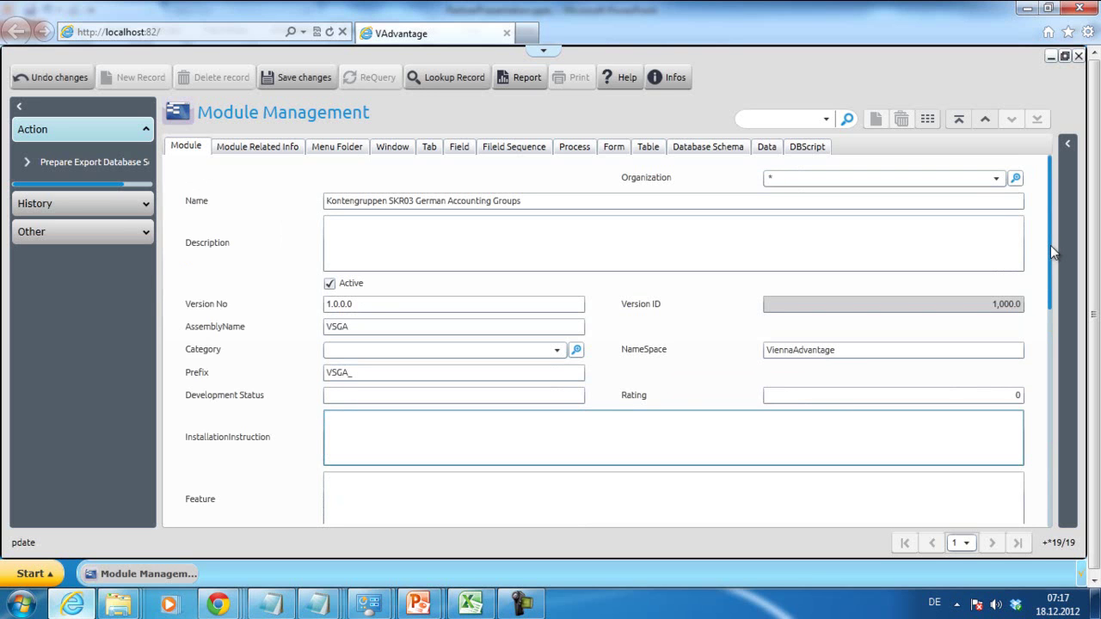
left_click(1048, 361)
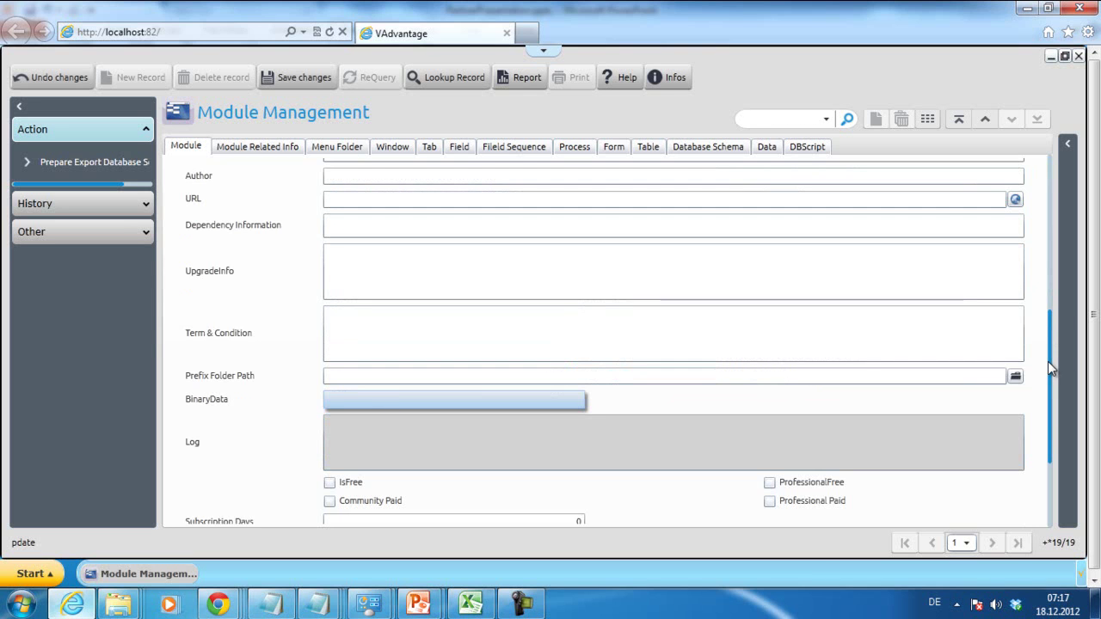
left_click(705, 222)
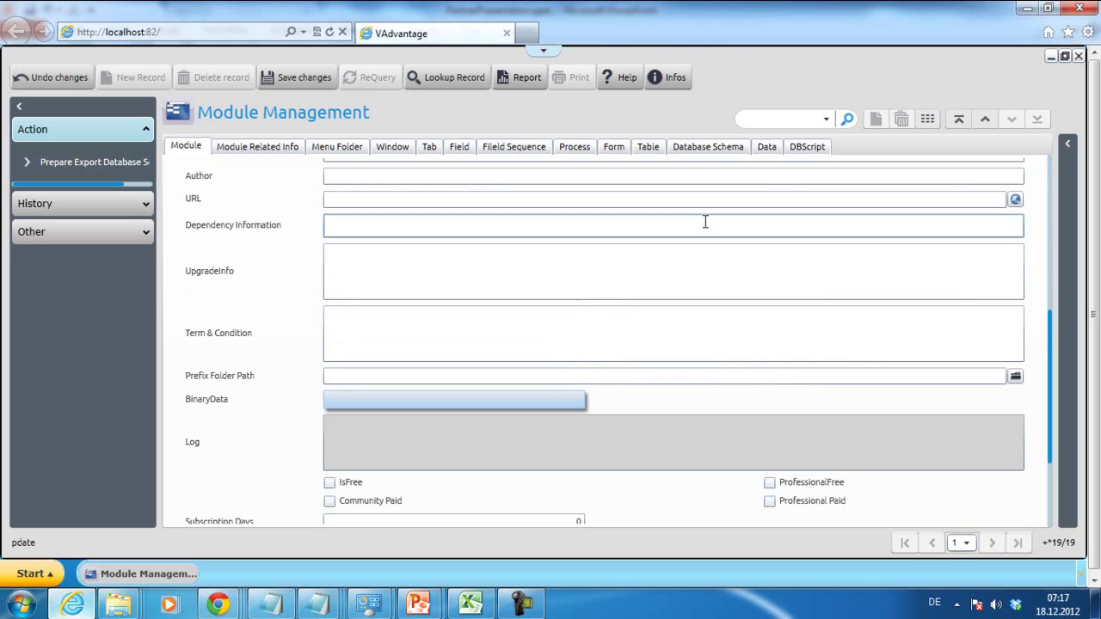
left_click(1049, 238)
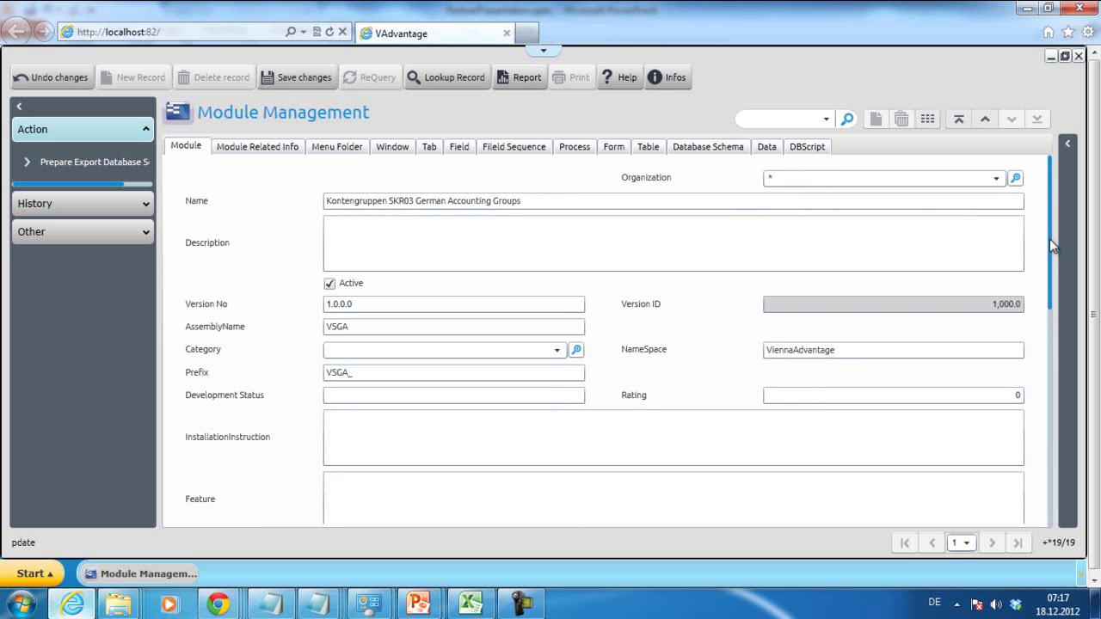
left_click(932, 232)
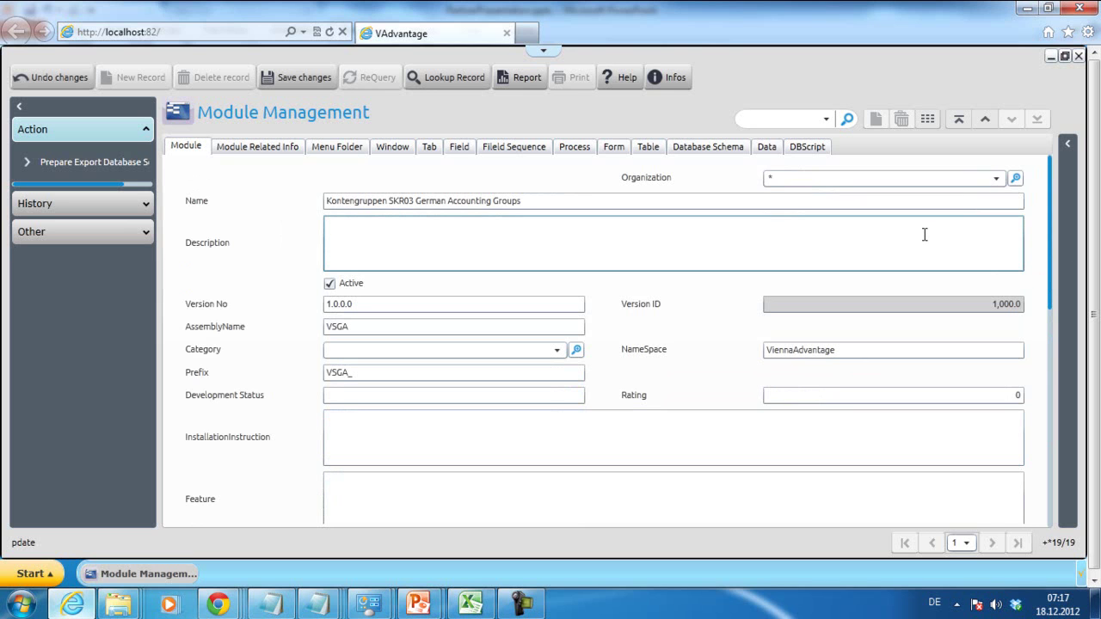
left_click(291, 77)
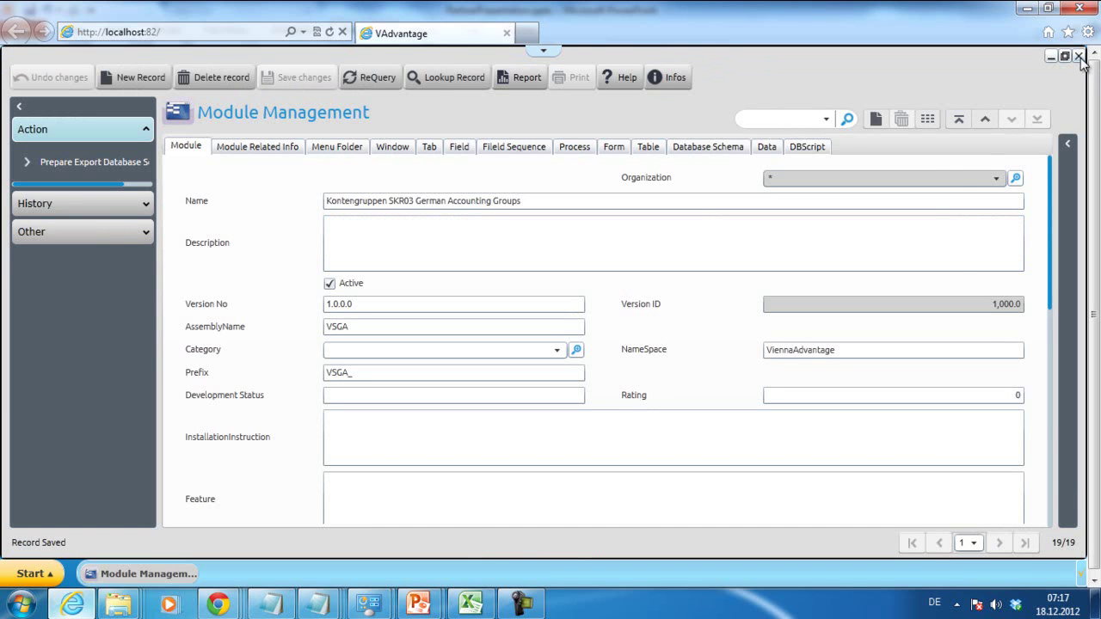
left_click(1080, 56)
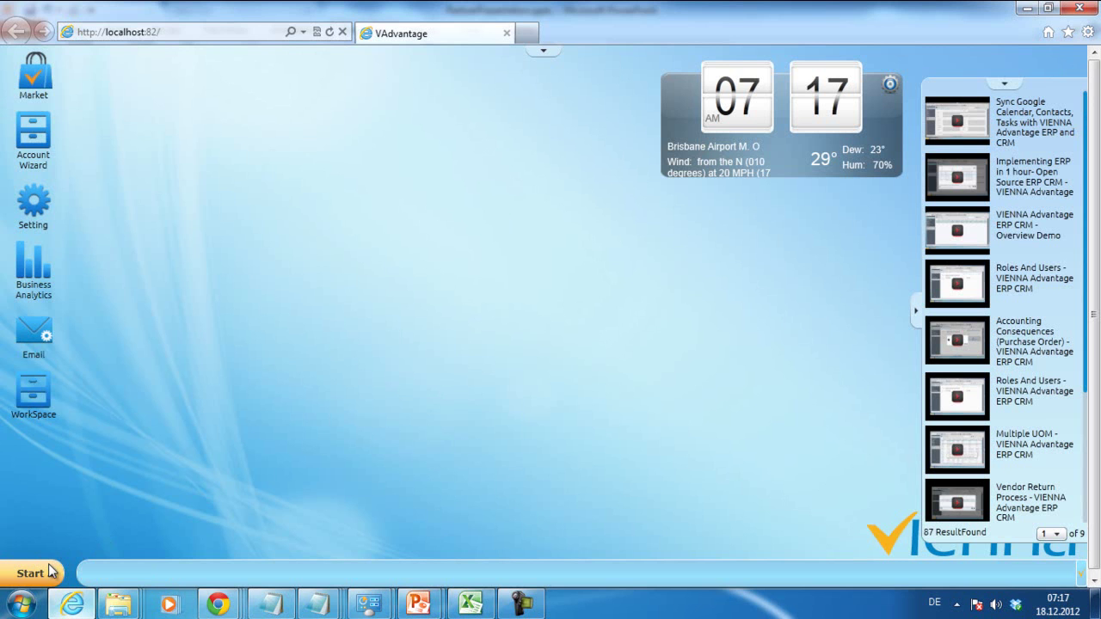
- Open Account Group via menu search 'accoun', maximized in single-form view, with a new record's Code field active
left_click(49, 573)
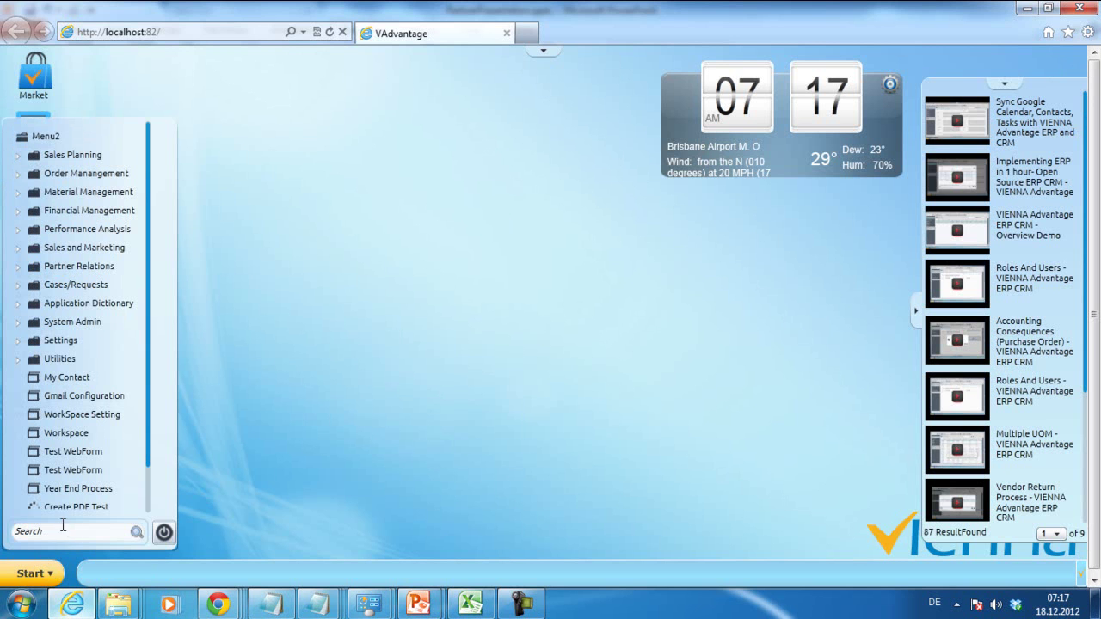
left_click(64, 532)
type("accoun")
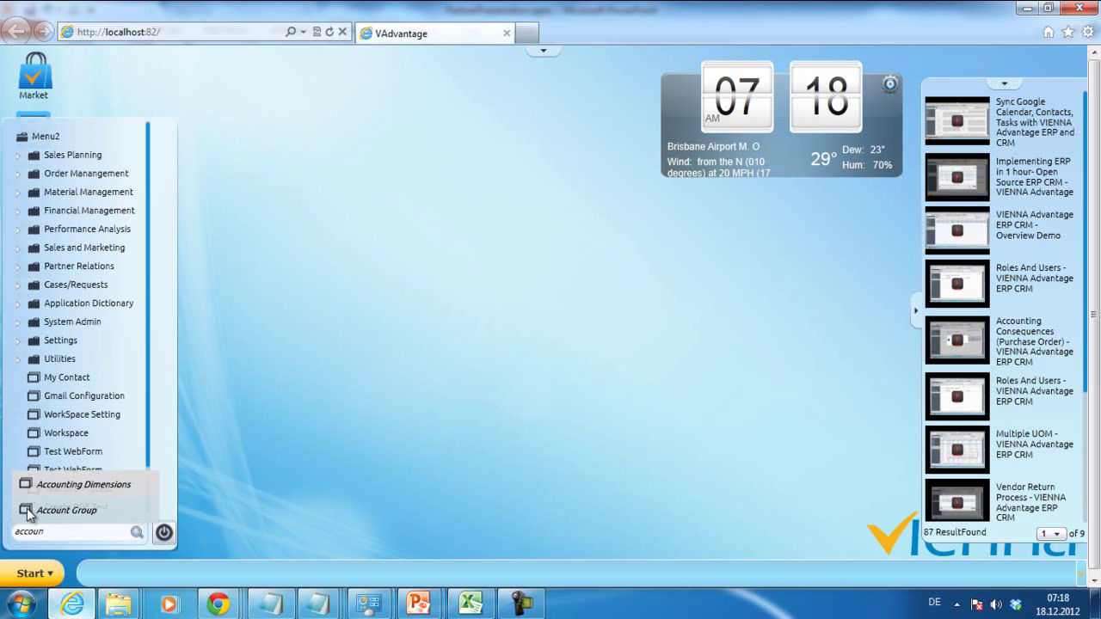
left_click(28, 509)
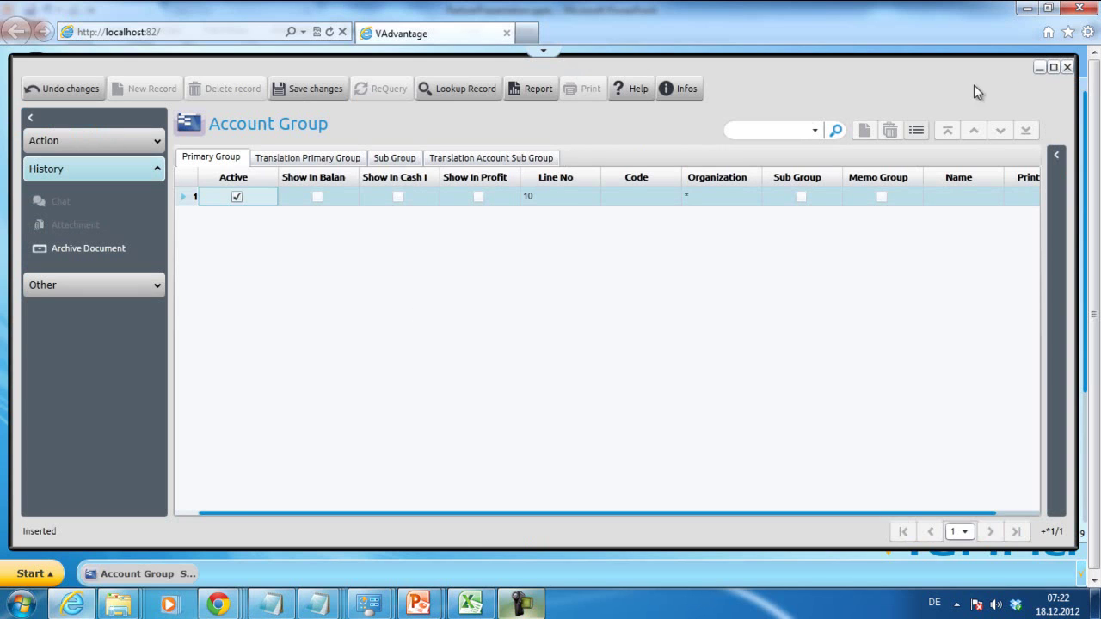
left_click(1054, 68)
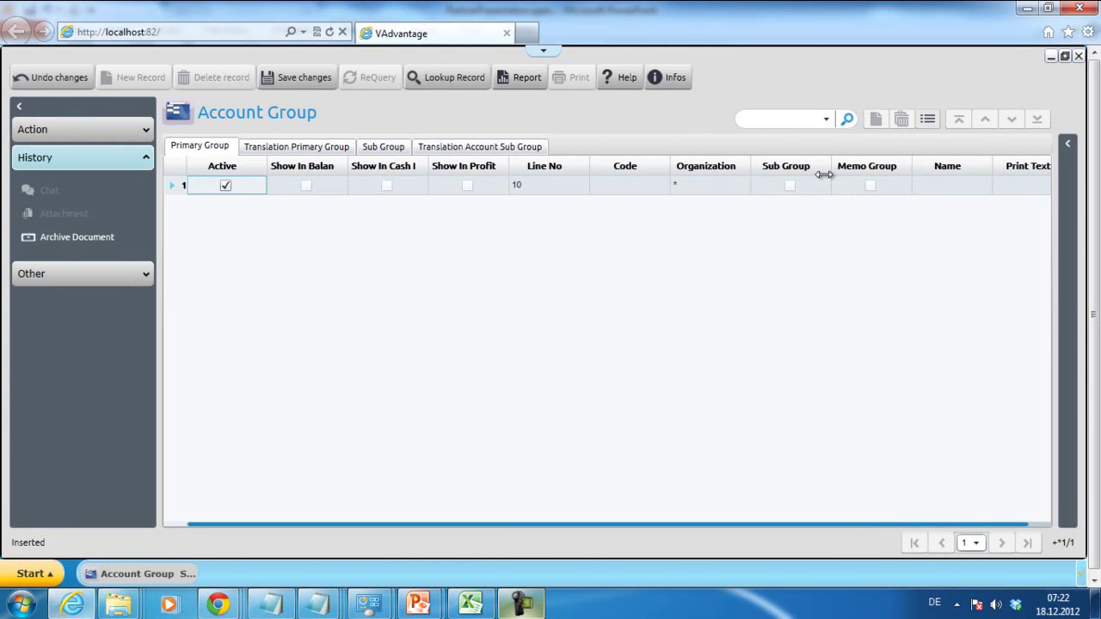
left_click(928, 121)
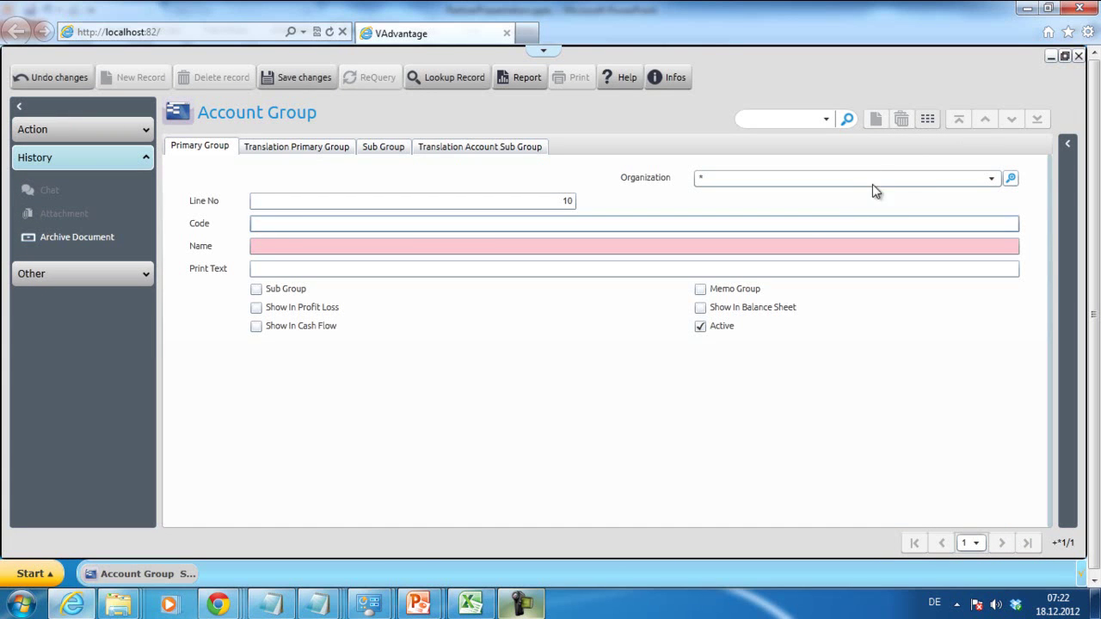
left_click(819, 224)
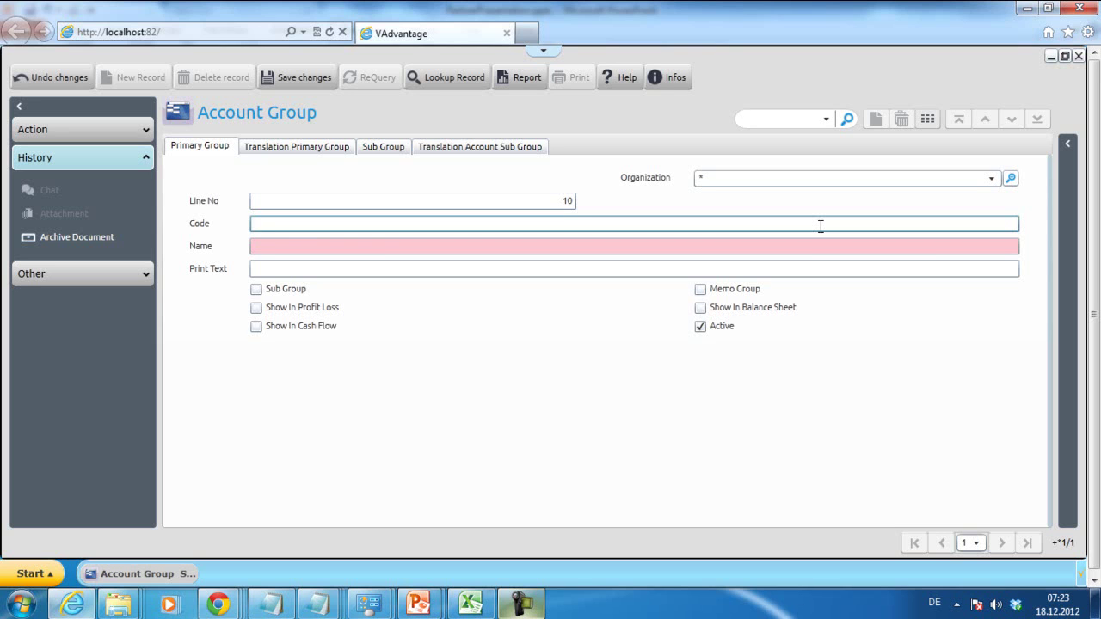
- Copy the code K0BA from Notepad into the primary group's Code field
left_click(321, 607)
left_click(929, 478)
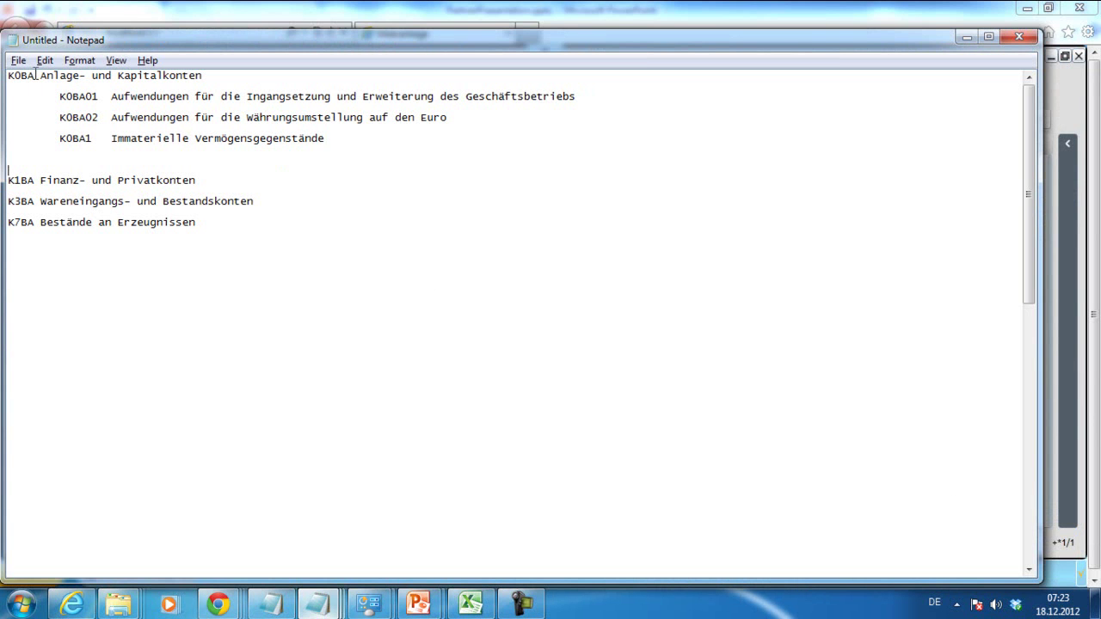
left_click_drag(37, 76, 4, 72)
key("ctrl+c")
left_click(966, 37)
key("ctrl+v")
left_click(487, 248)
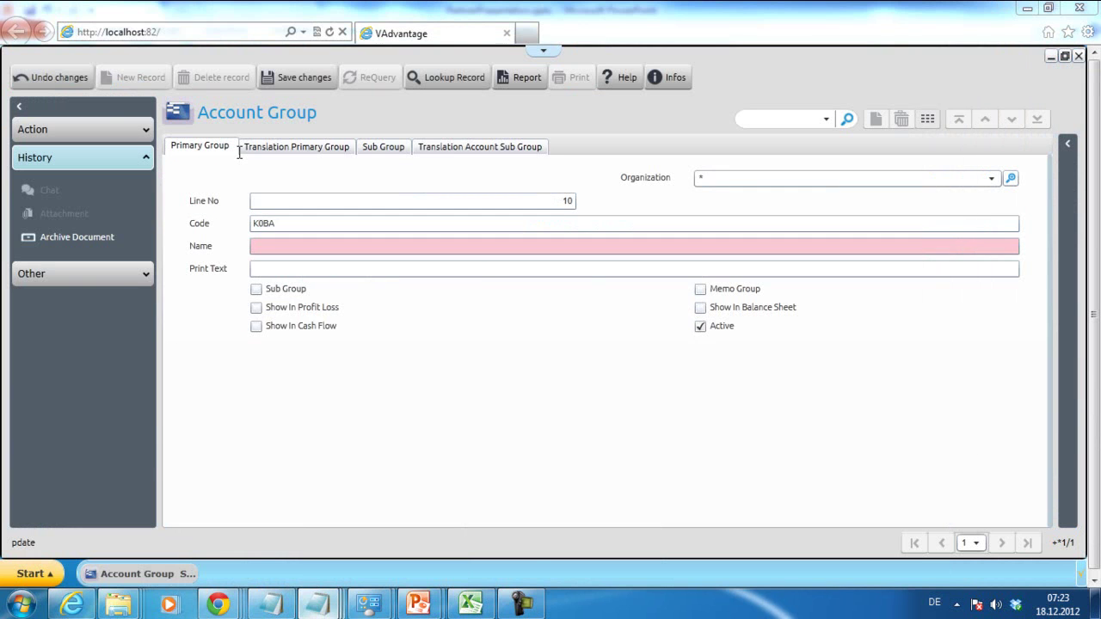
- Paste the name 'Anlage- und Kapitalkonten', tick Show In Balance Sheet, and save the group
key("alt+Tab")
left_click(535, 103)
left_click(230, 72)
left_click_drag(222, 74, 40, 76)
key("ctrl+c")
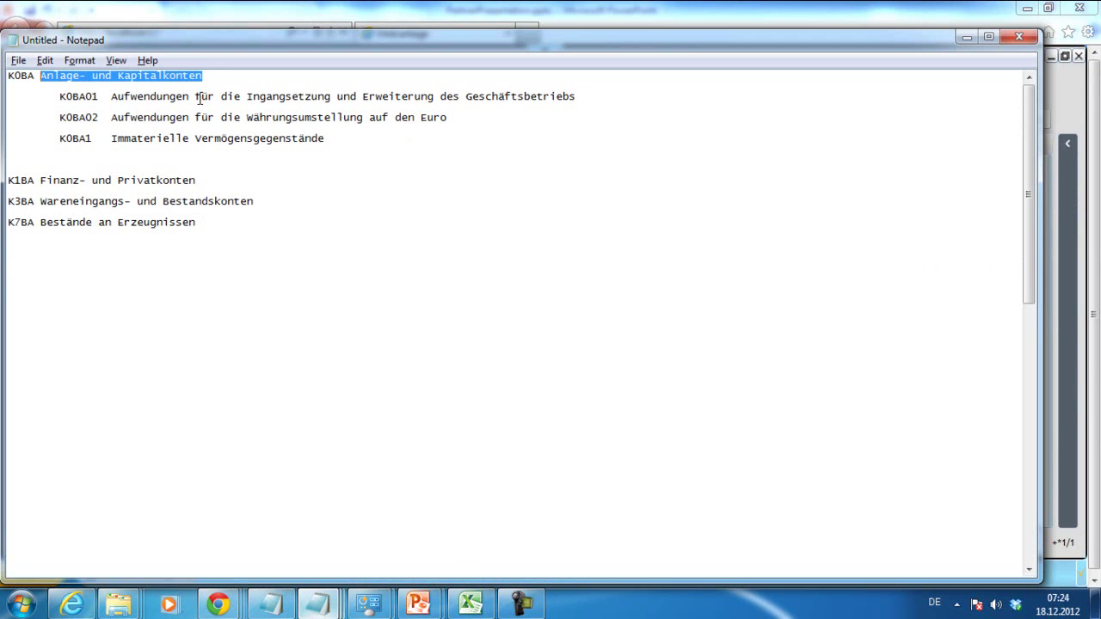
key("alt+Tab")
left_click(439, 245)
key("ctrl+v")
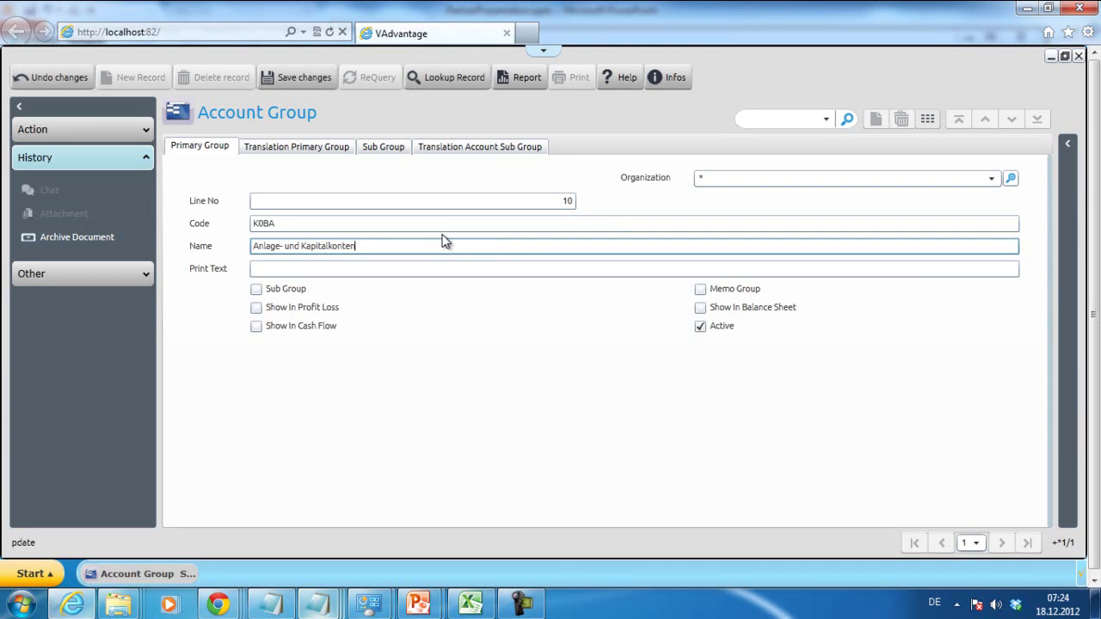
left_click(701, 308)
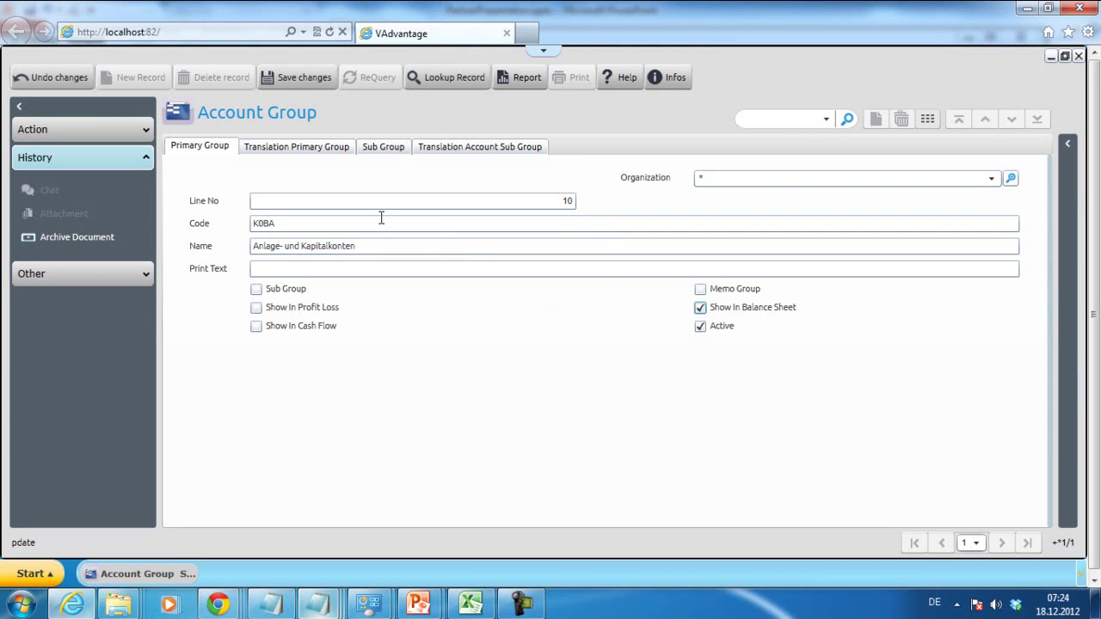
left_click(305, 75)
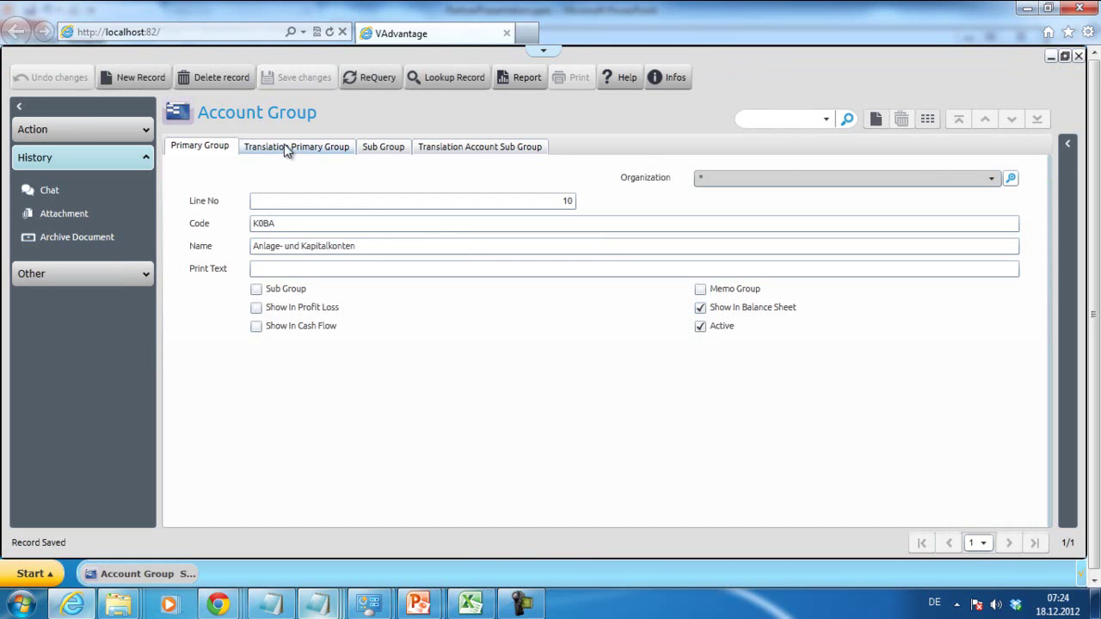
- Append '_DE' to the K0BA group name and save it
left_click(290, 148)
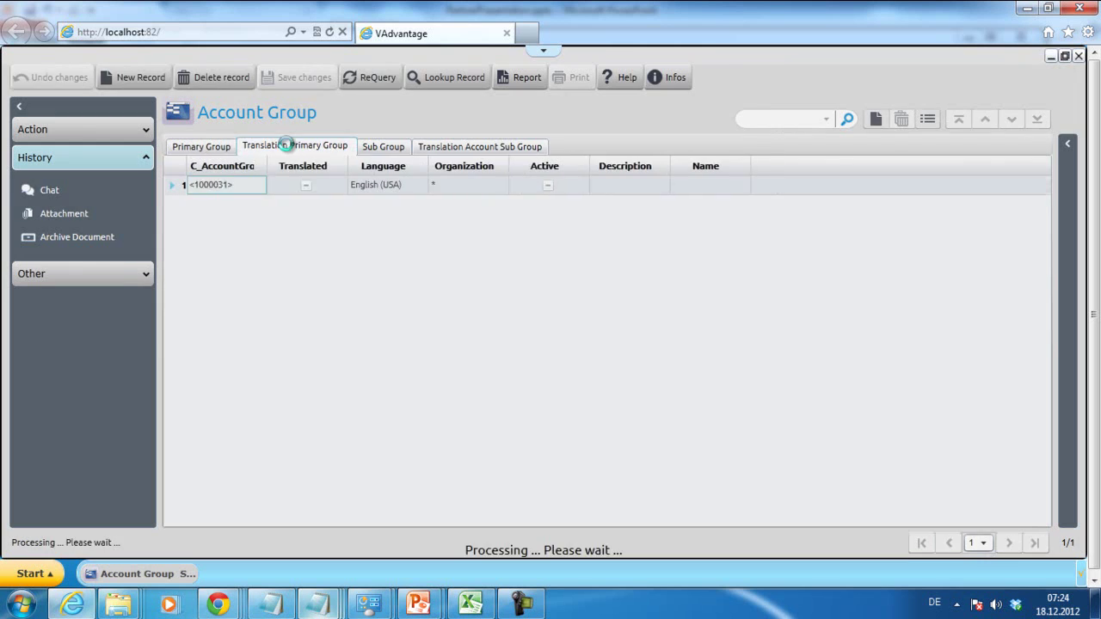
left_click(928, 120)
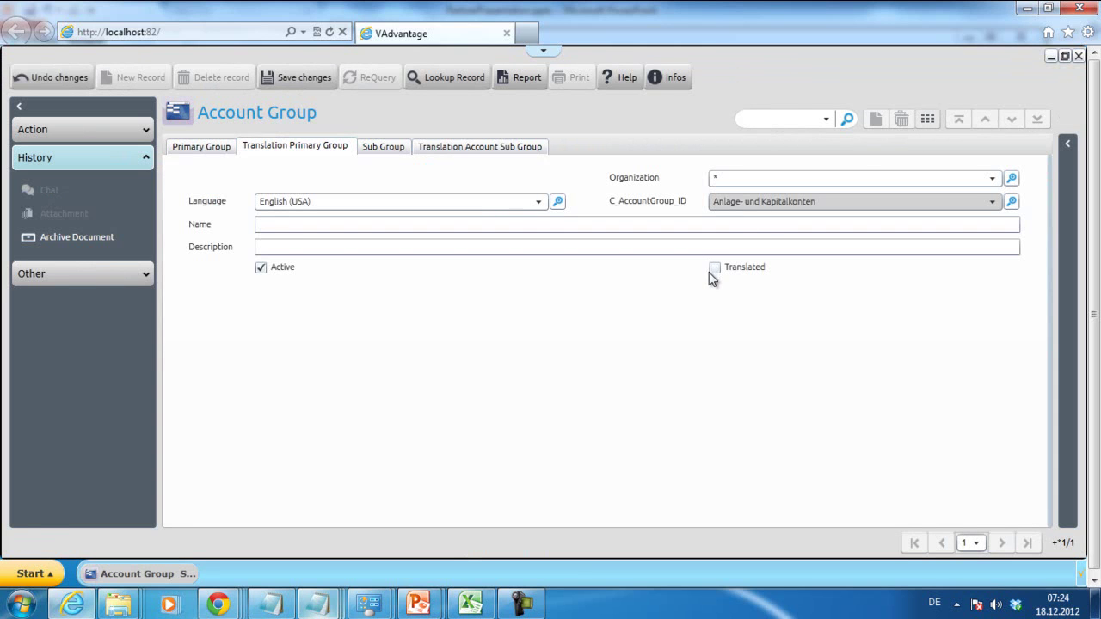
left_click(208, 148)
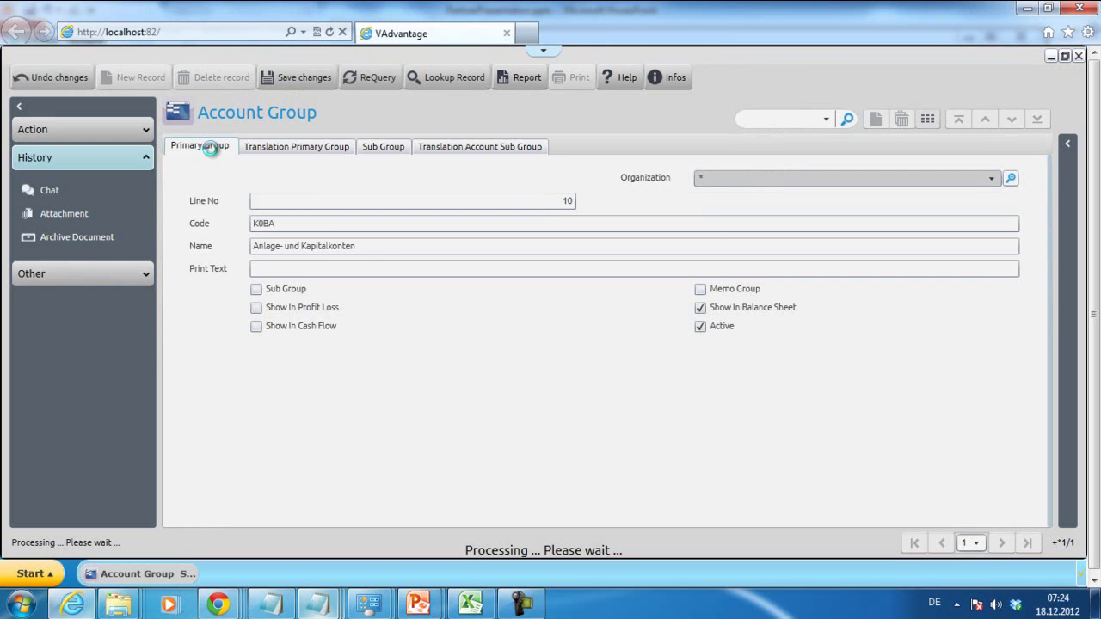
left_click(380, 246)
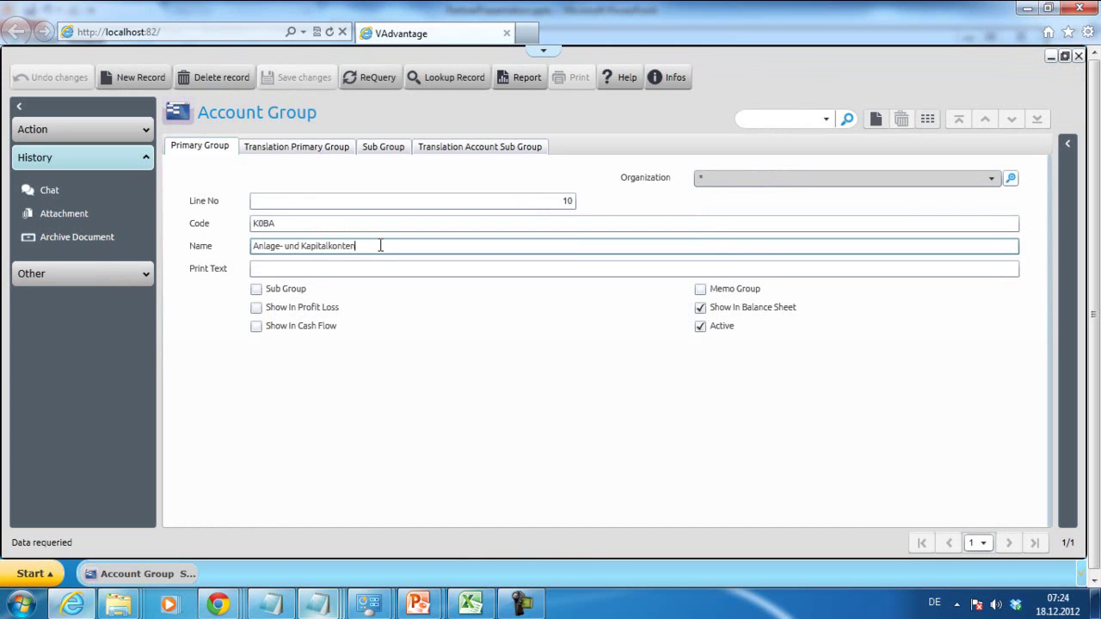
type("_DE")
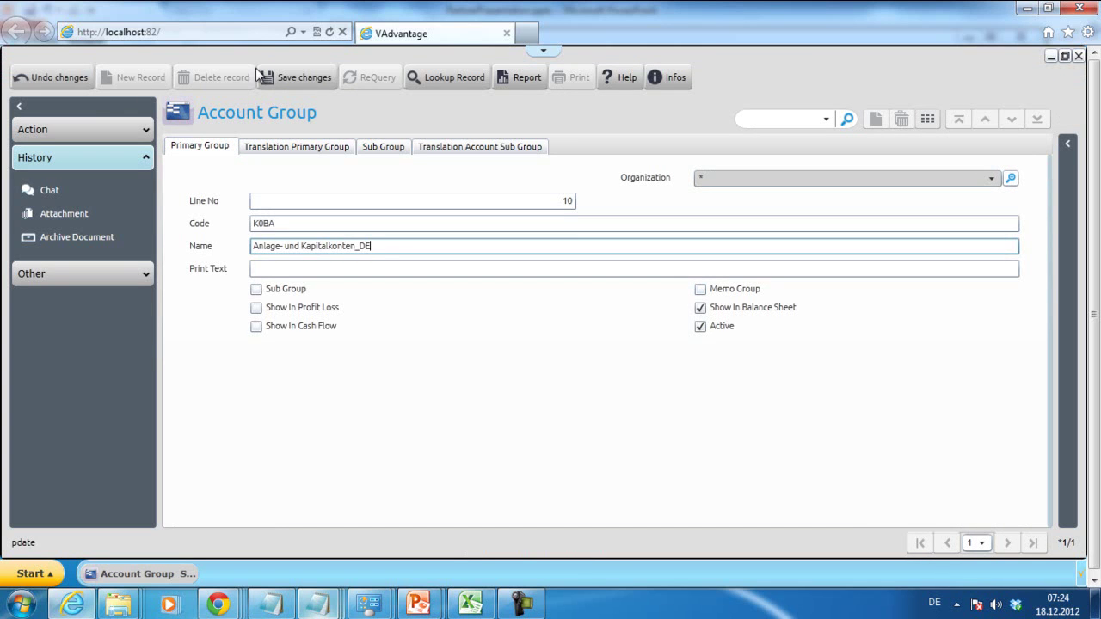
left_click(284, 76)
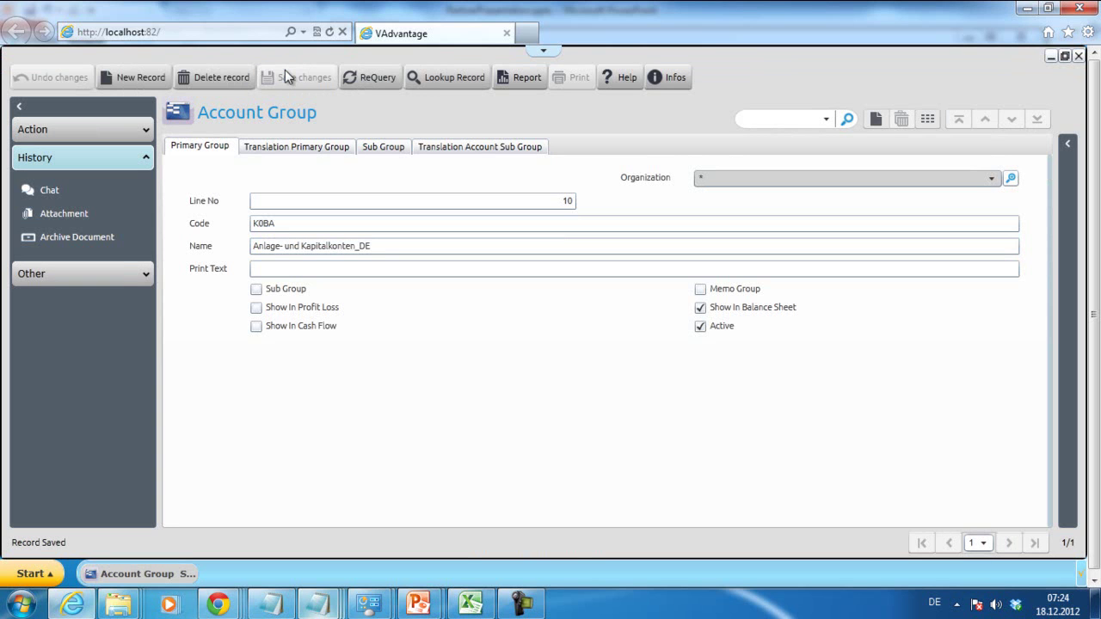
- Add a German (Germany) translation with the pasted group name, marked Translated, and save it
left_click(291, 146)
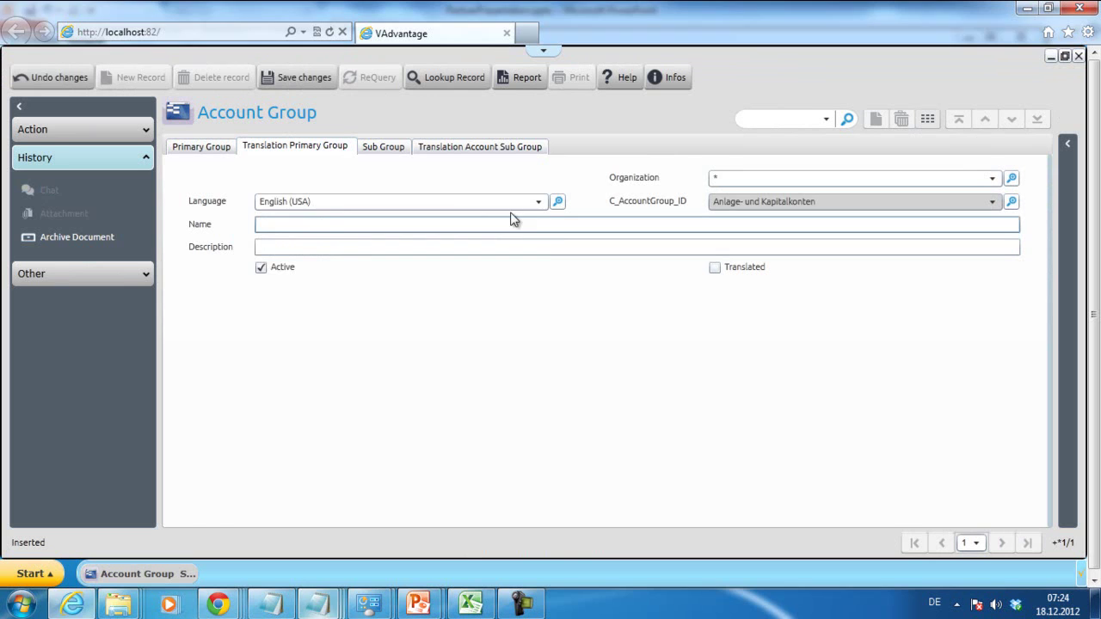
left_click(539, 201)
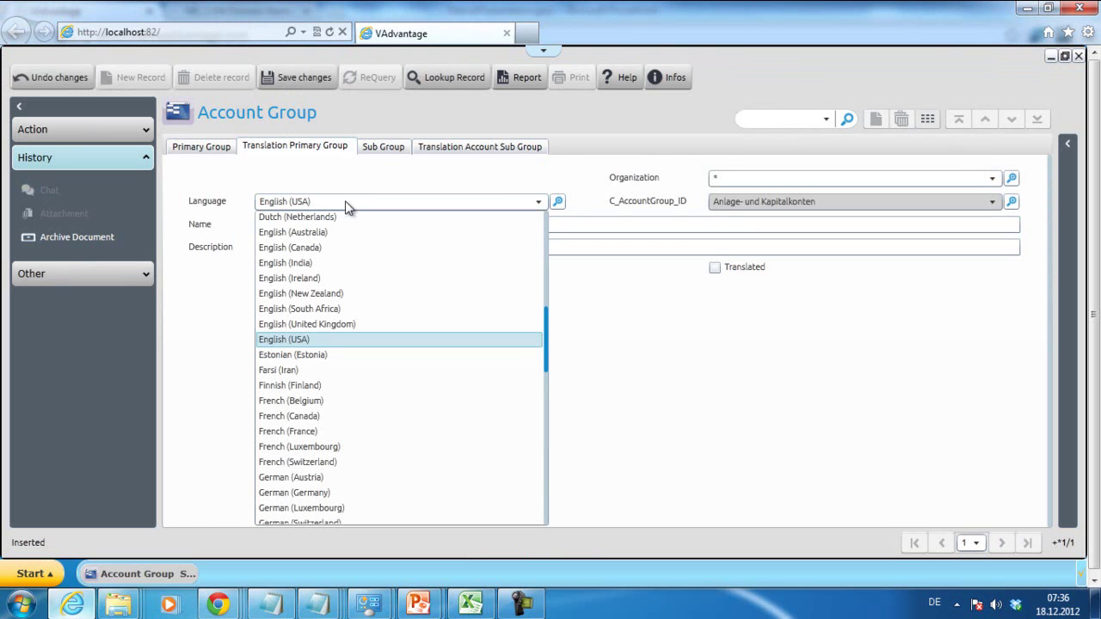
key("g")
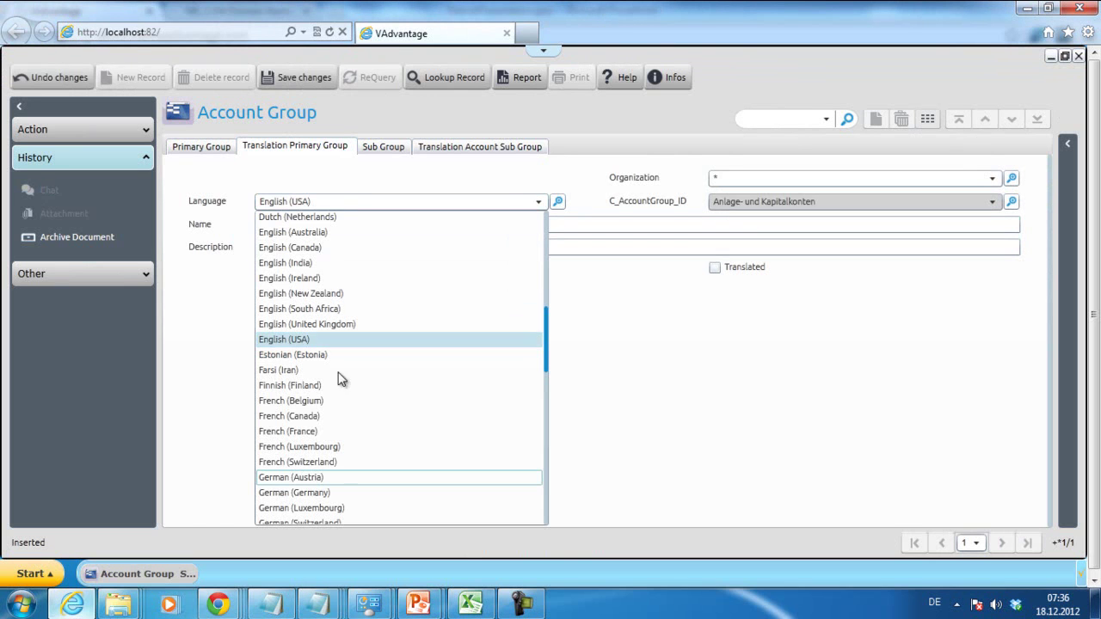
left_click(336, 492)
left_click(389, 224)
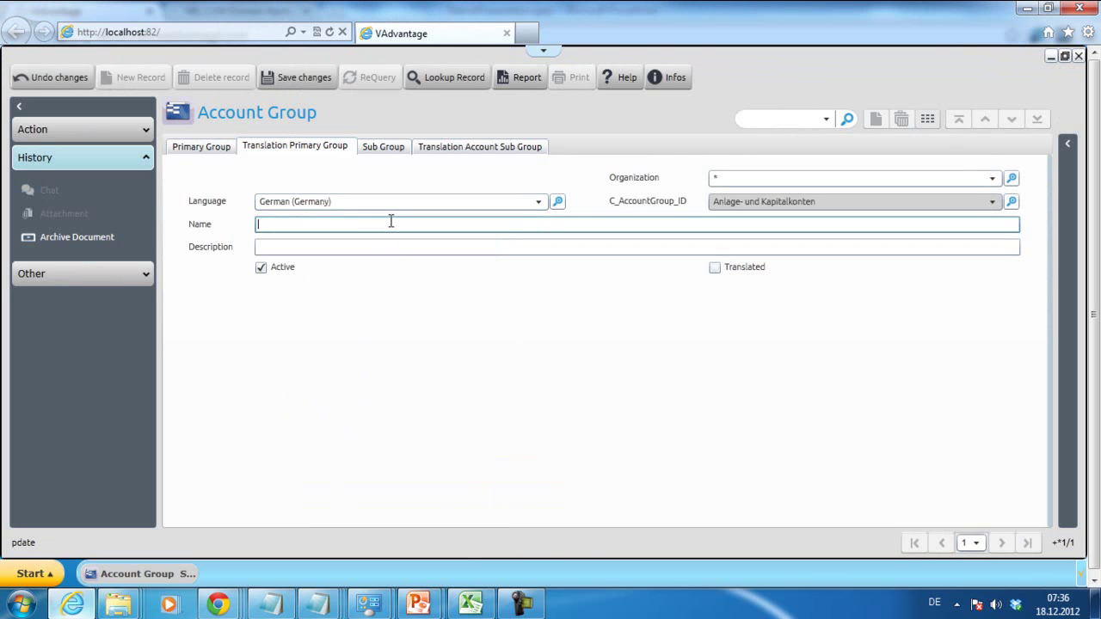
type("Anlage- und Kapitalkonten")
left_click(715, 268)
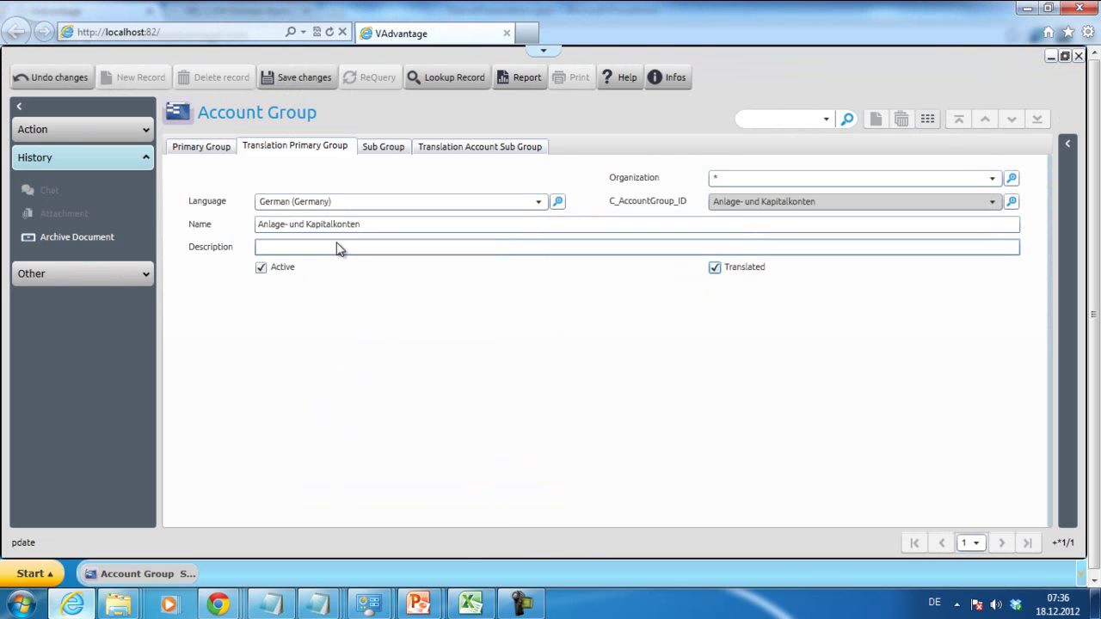
left_click(291, 77)
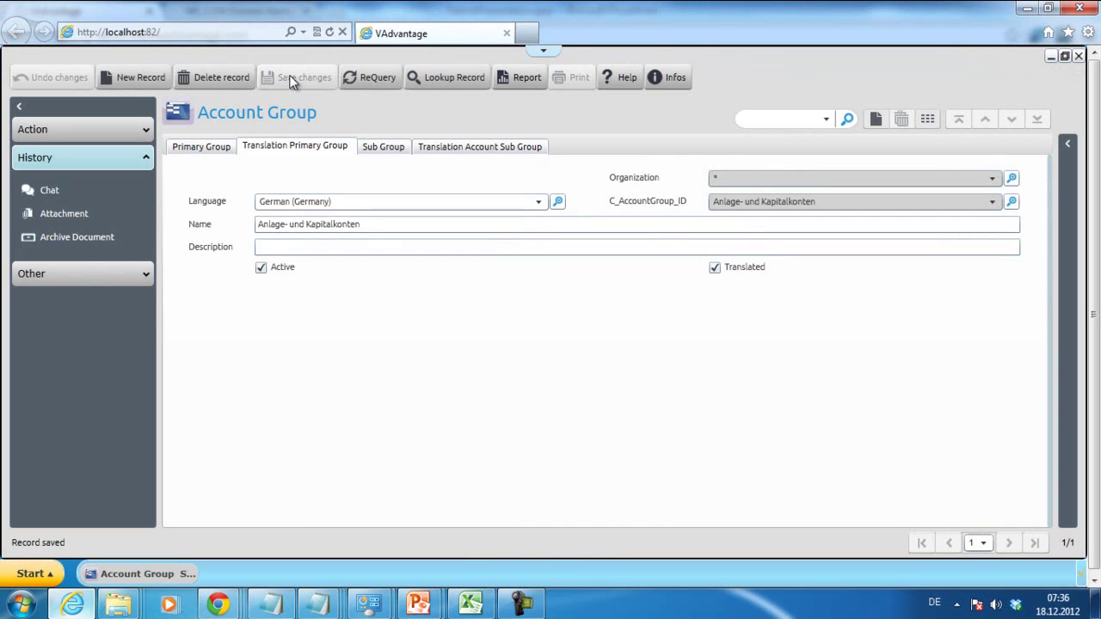
- Start a new sub group in form view and paste the code K0BA01 from Notepad
left_click(383, 147)
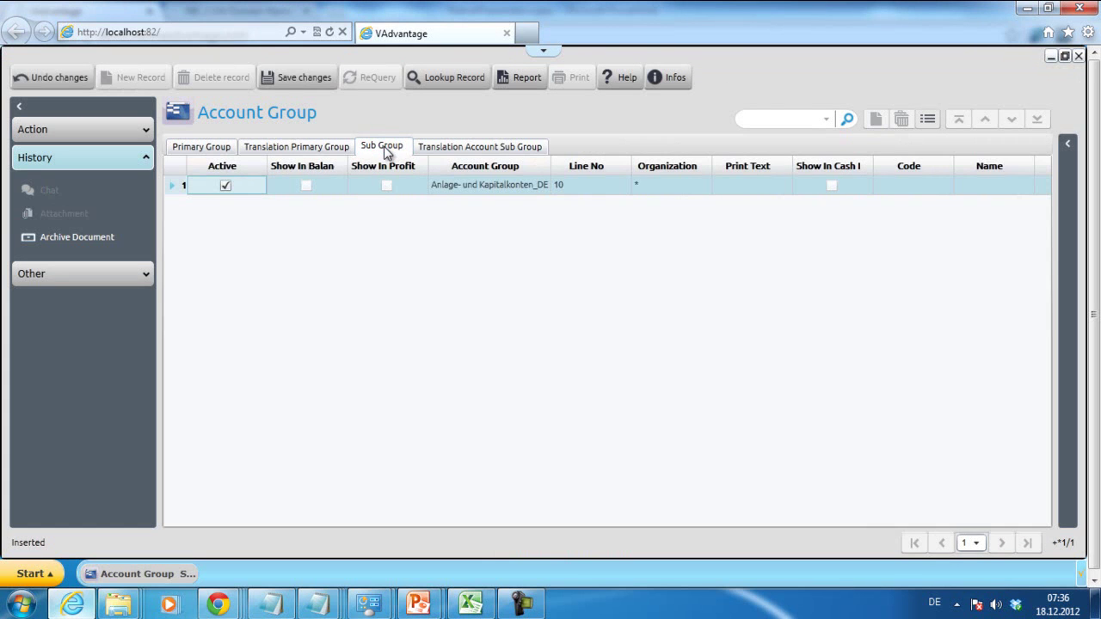
left_click(931, 118)
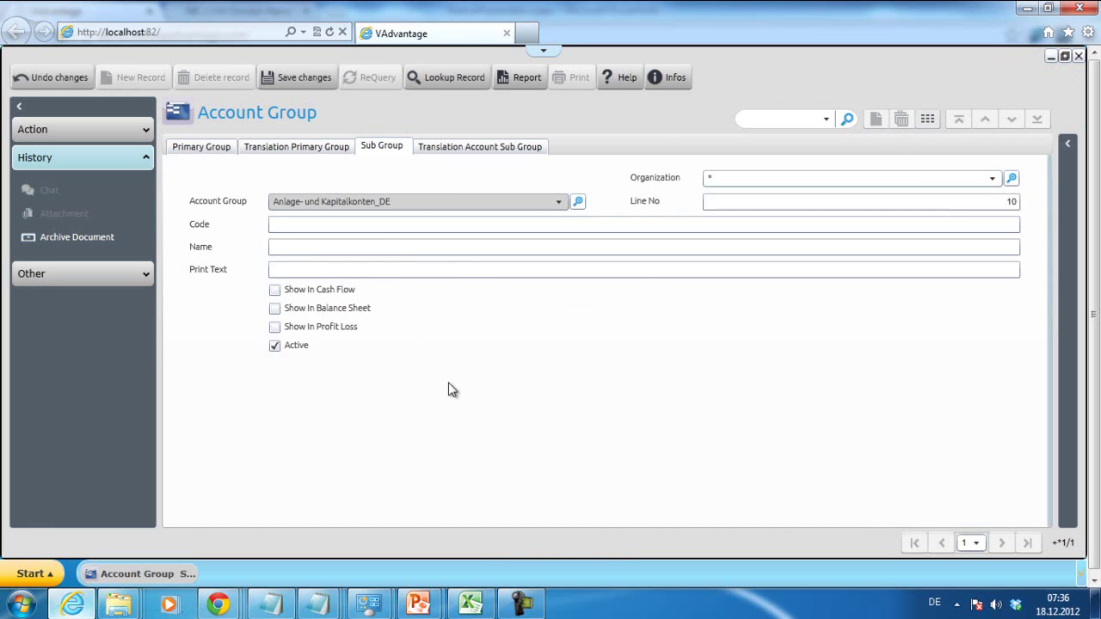
left_click(316, 604)
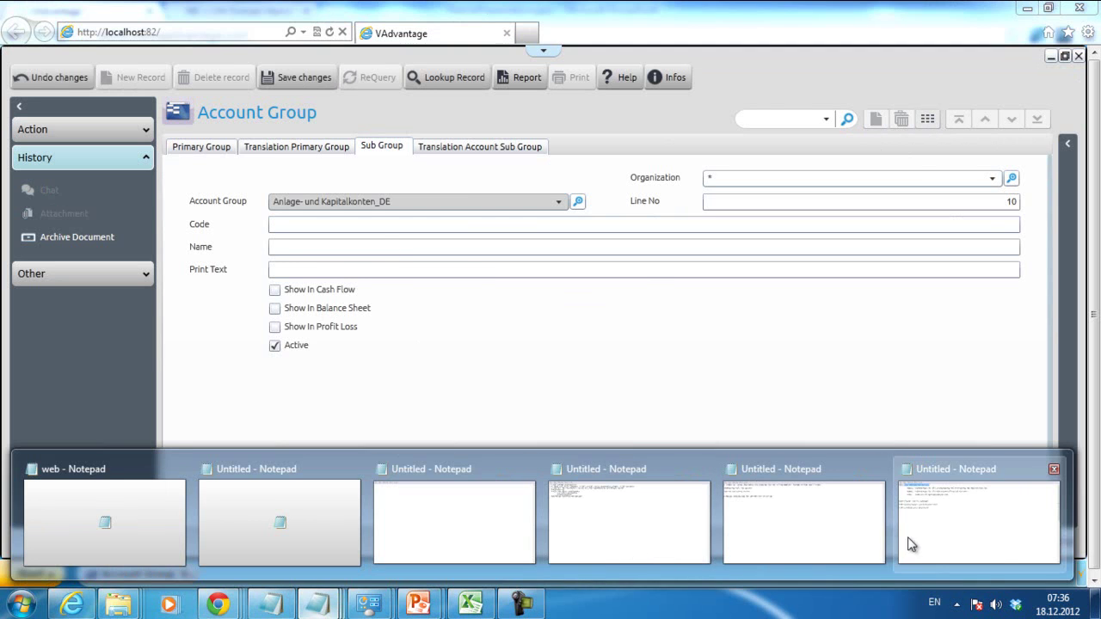
left_click(976, 538)
double_click(80, 97)
left_click(82, 98)
left_click_drag(99, 97, 61, 96)
key("ctrl+c")
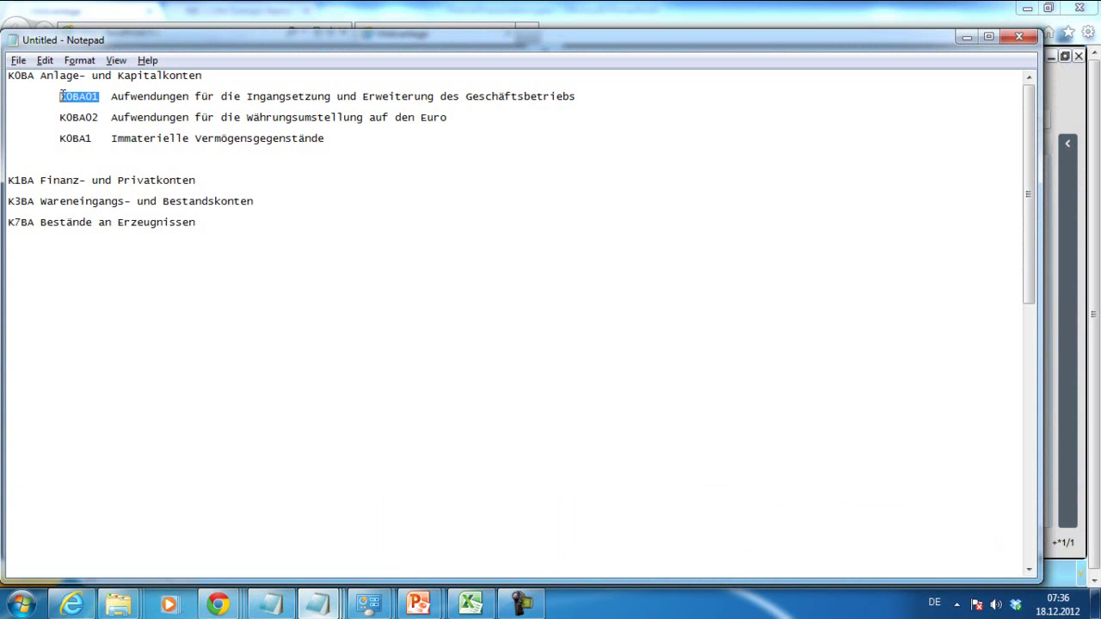
left_click(387, 12)
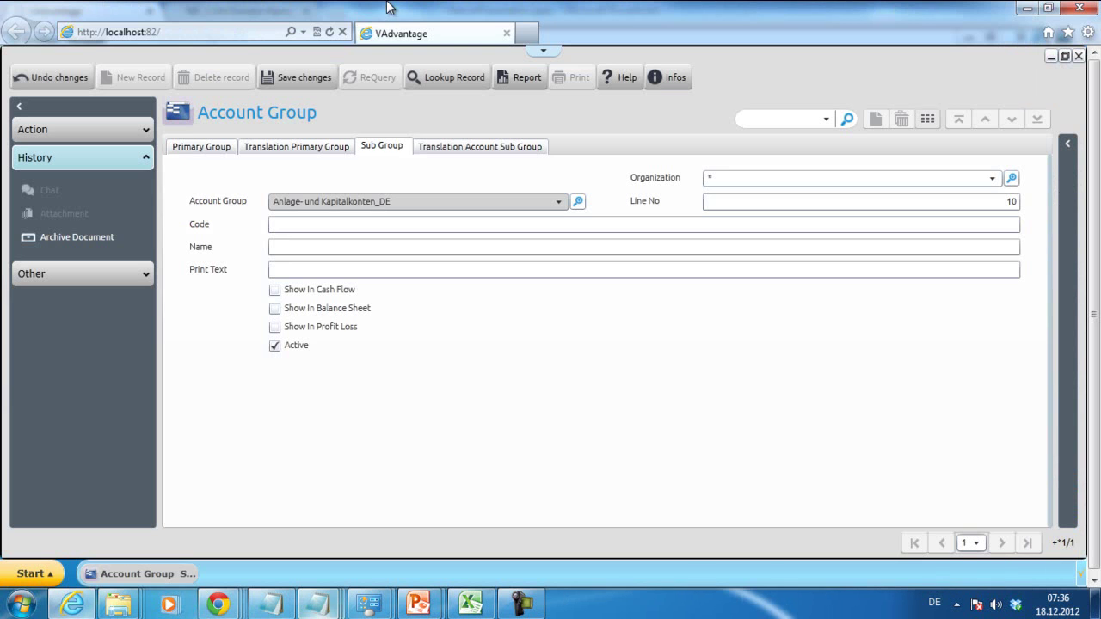
left_click(314, 223)
key("ctrl+v")
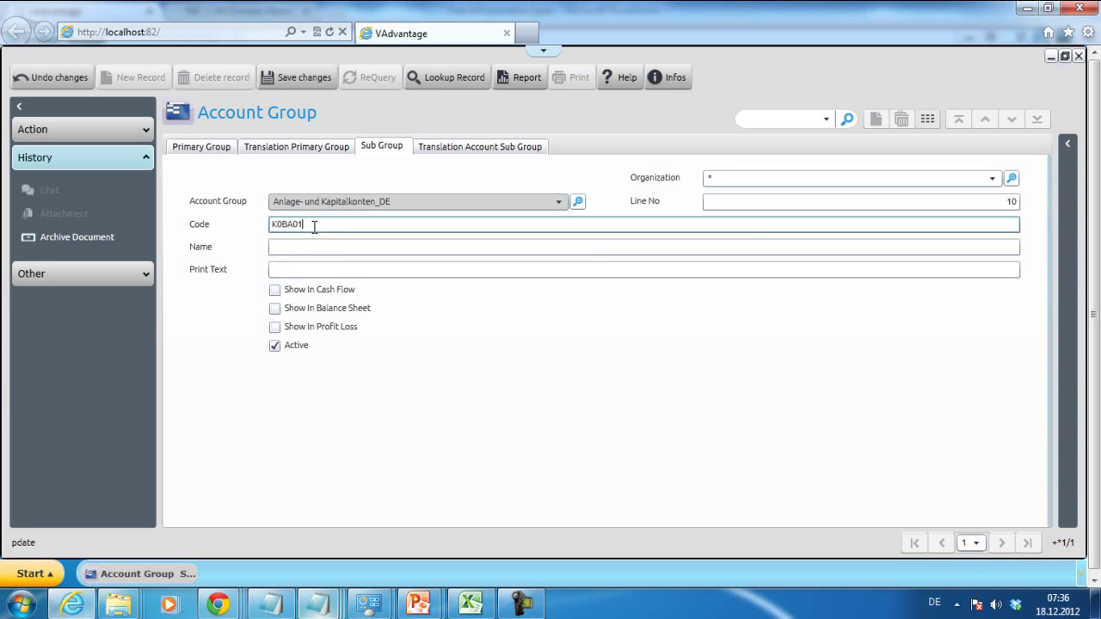
left_click(316, 245)
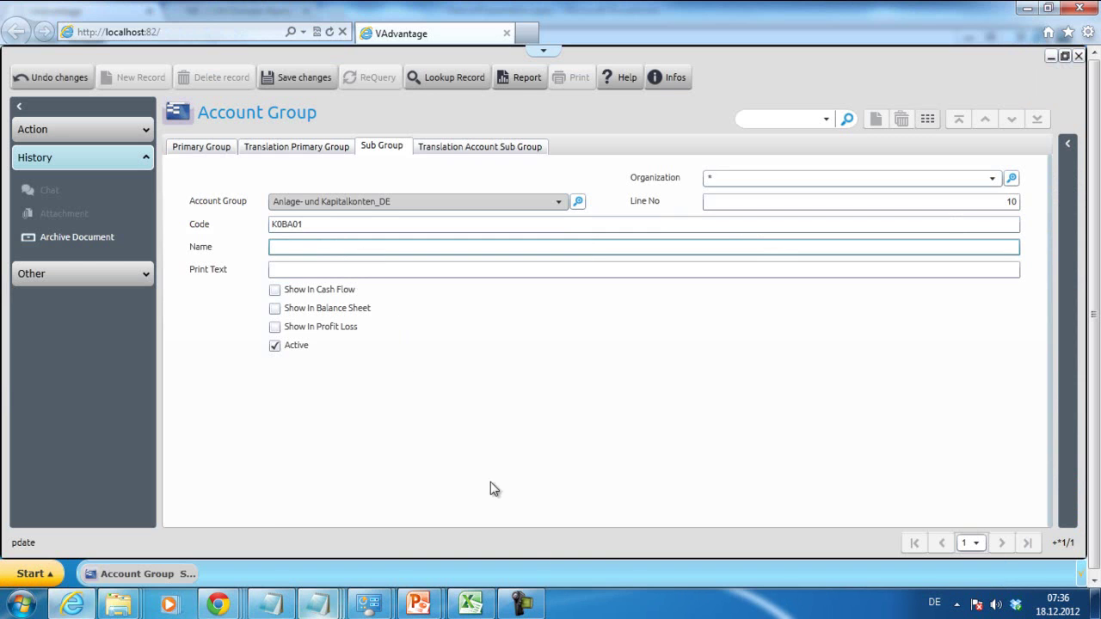
- Paste the K0BA01 German description as the name, tick Show In Balance Sheet, and save
key("alt+Tab")
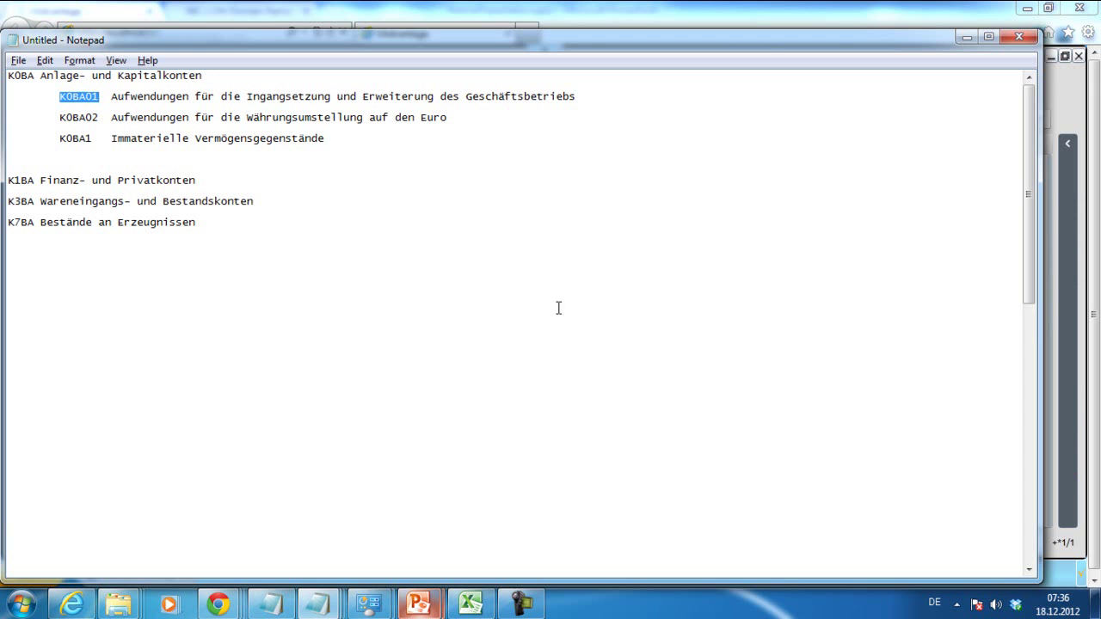
left_click_drag(576, 99, 115, 97)
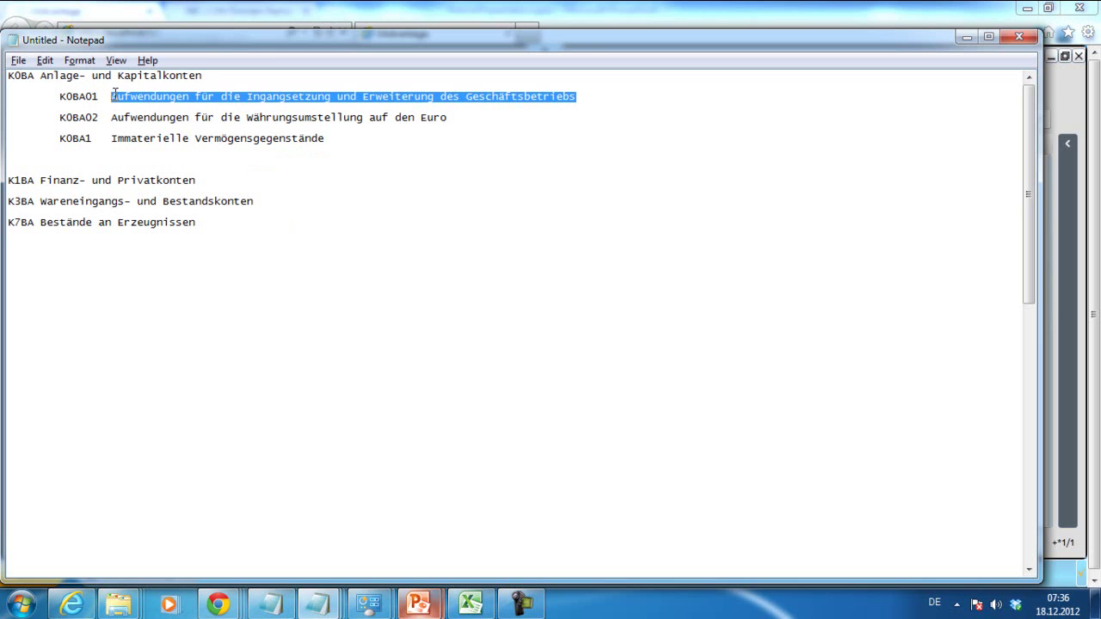
key("ctrl+c")
left_click(263, 13)
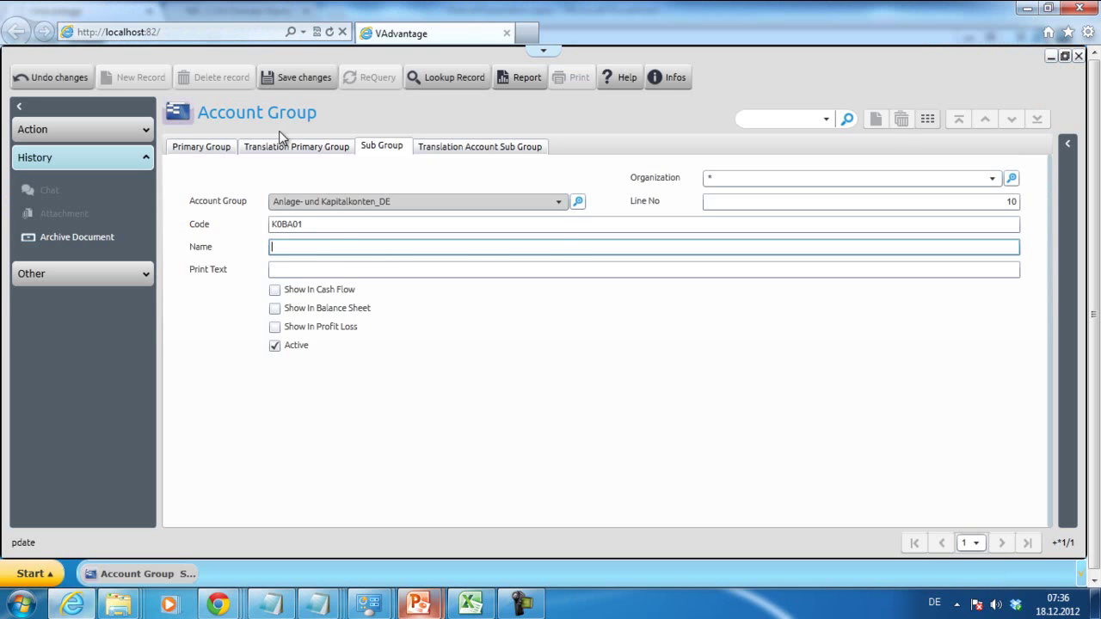
left_click(336, 246)
key("ctrl+v")
left_click(367, 272)
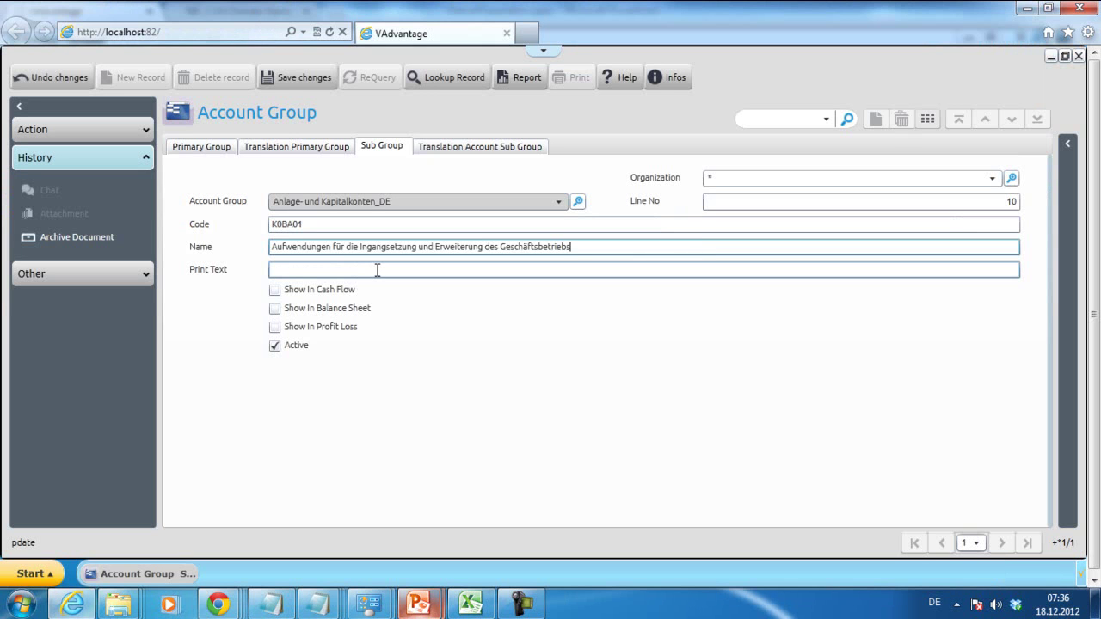
left_click(275, 310)
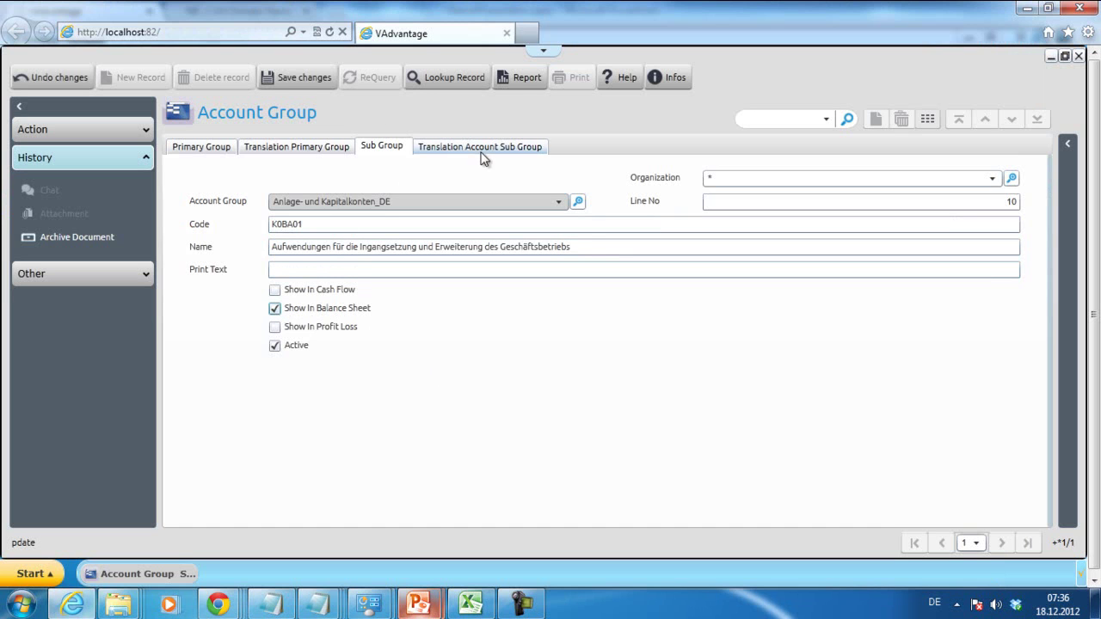
left_click(310, 76)
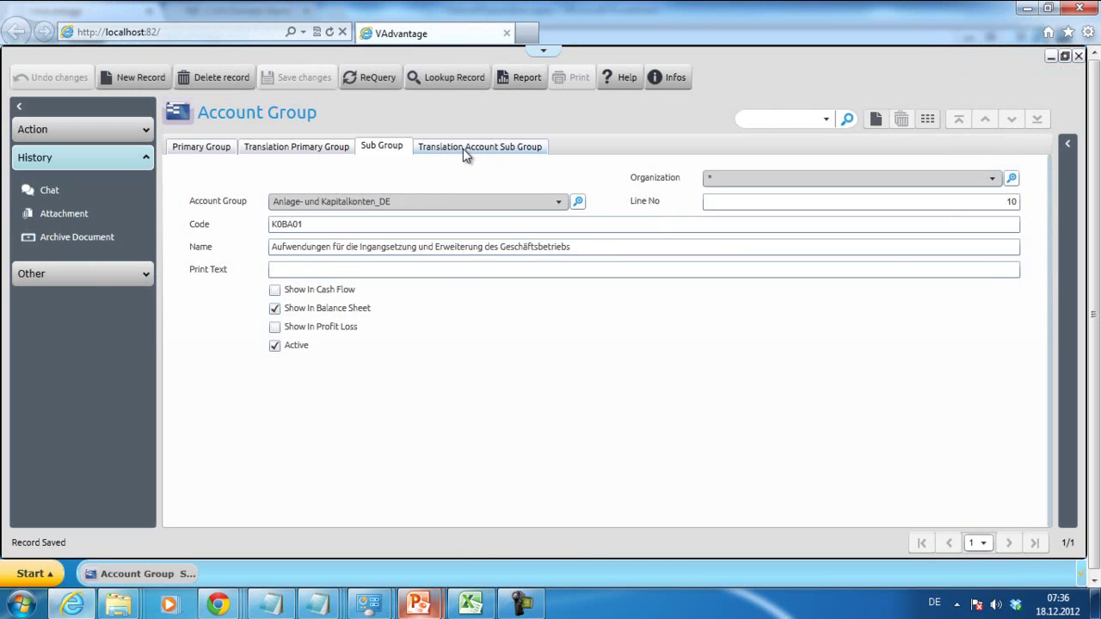
- Open the Translation Account Sub Group tab for the new K0BA01 sub group
left_click(467, 148)
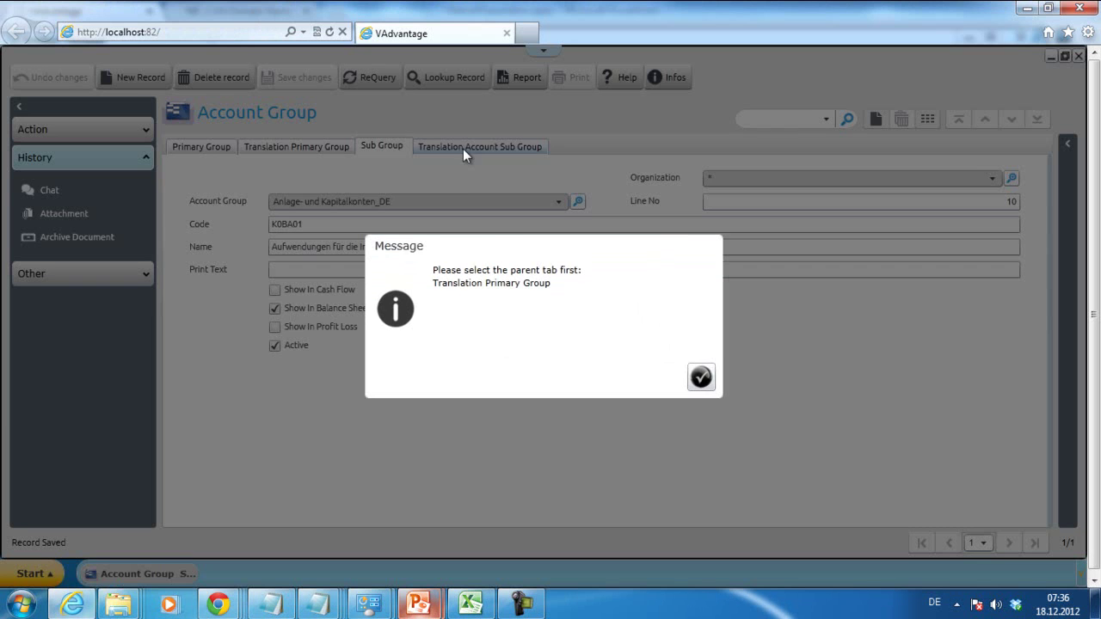
left_click(701, 378)
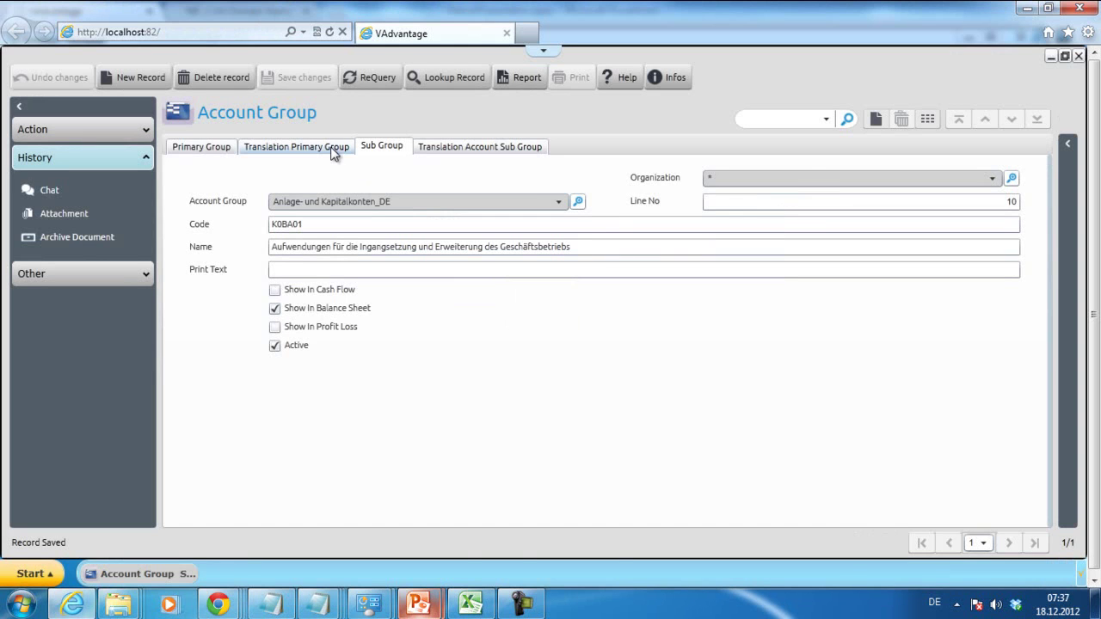
left_click(332, 147)
left_click(450, 147)
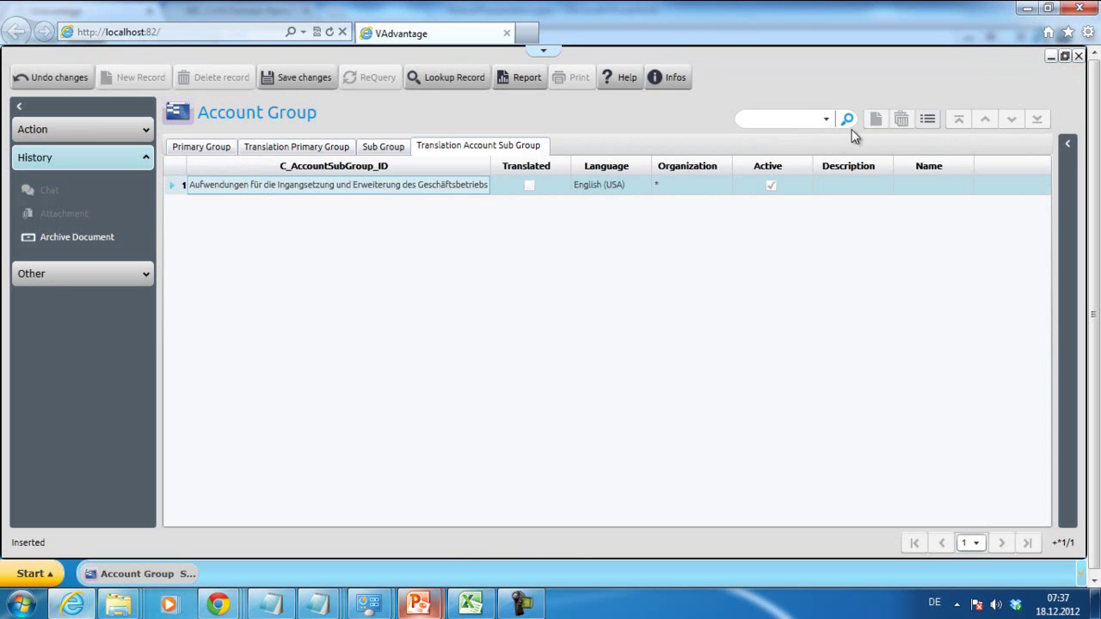
- Paste the German sub group name into the English (USA) translation, tick Translated, and save
left_click(926, 119)
left_click(481, 226)
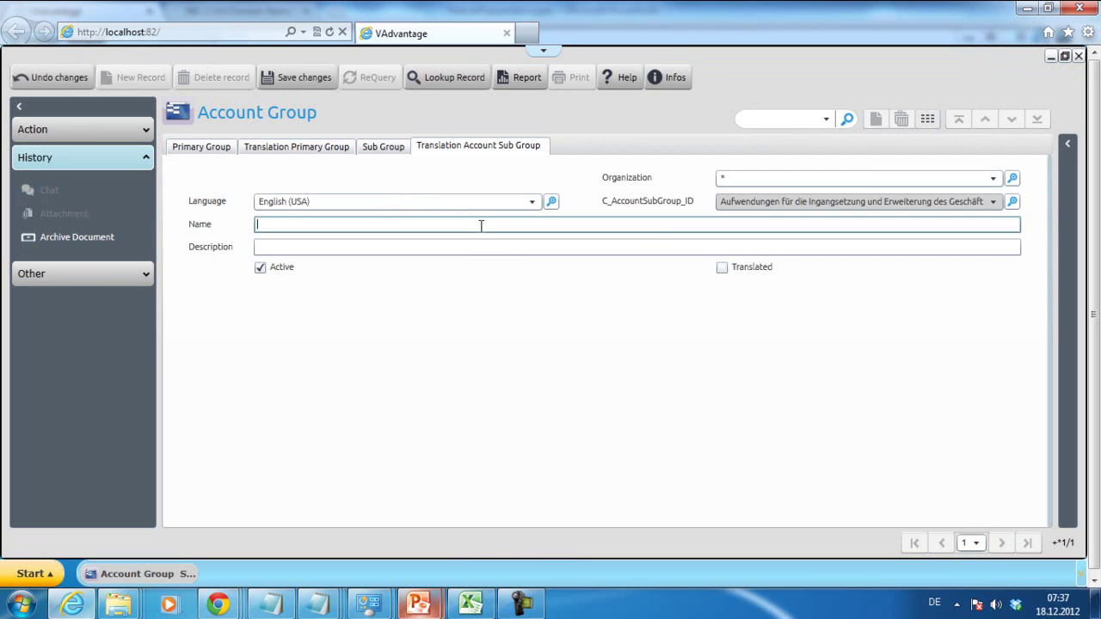
key("ctrl+v")
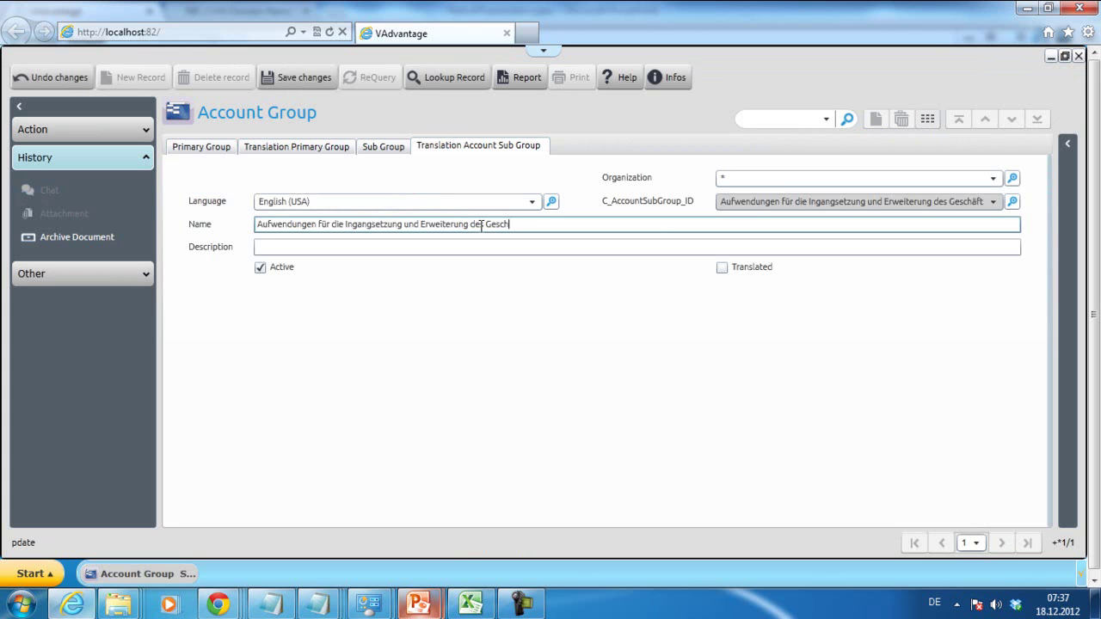
left_click(721, 268)
left_click(408, 255)
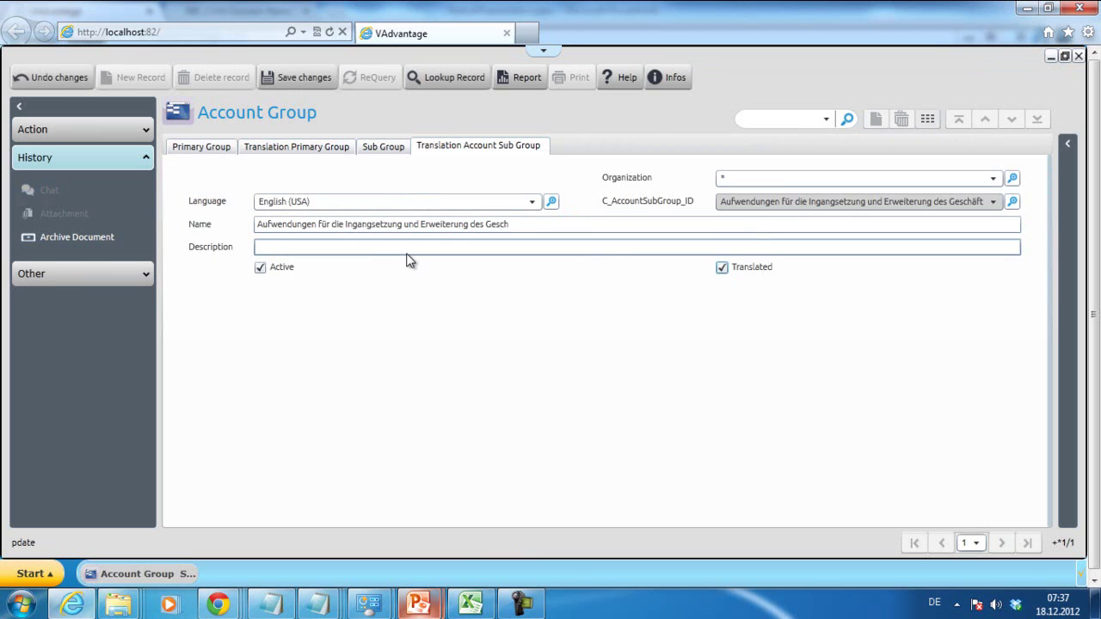
left_click(294, 82)
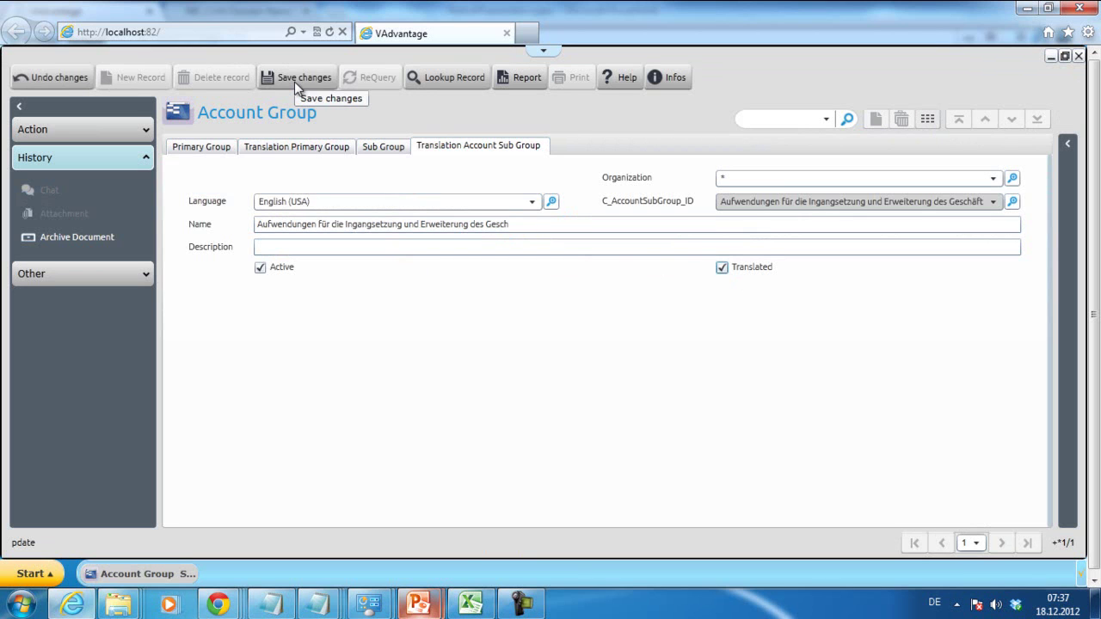
left_click(295, 82)
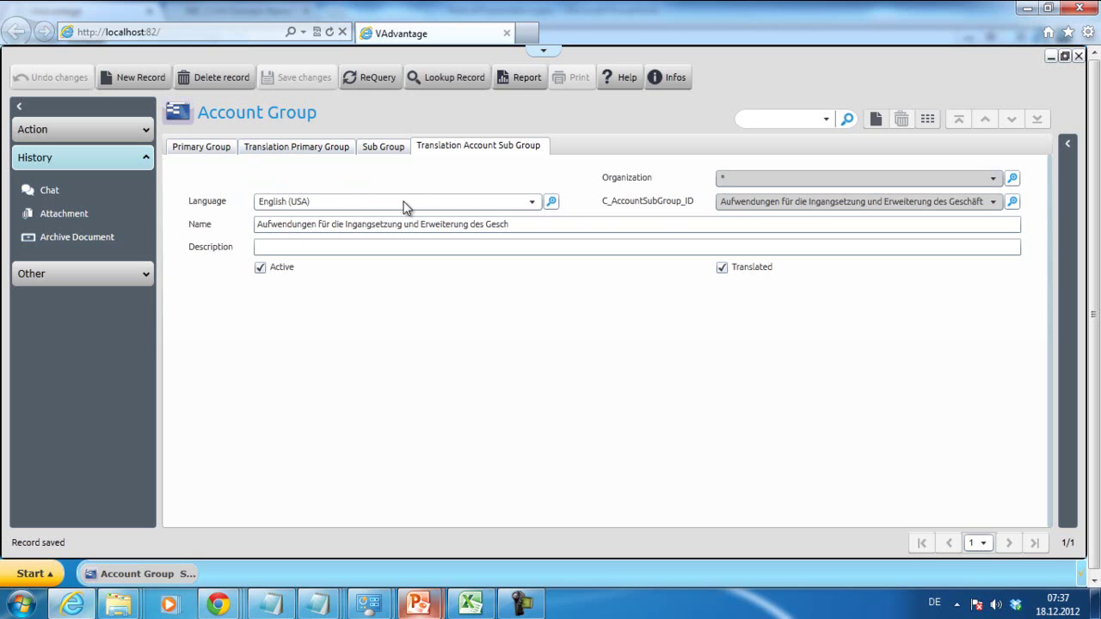
- Mark the English (USA) account sub group translation for the Kontengruppen SKR03 module via Related > Mark
left_click(668, 228)
left_click(1068, 143)
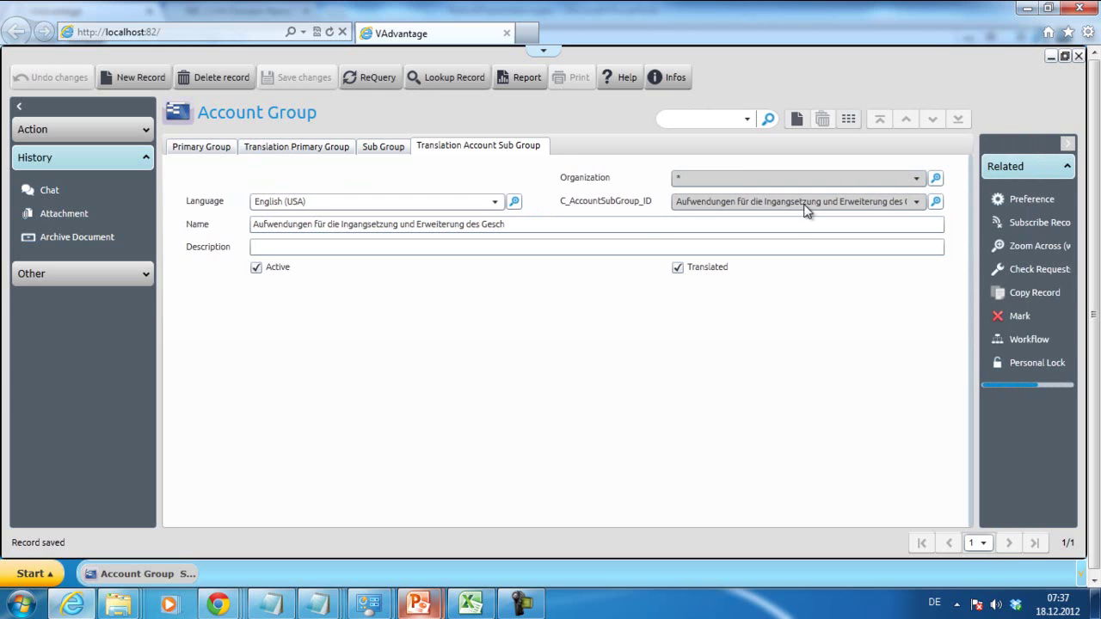
left_click(456, 248)
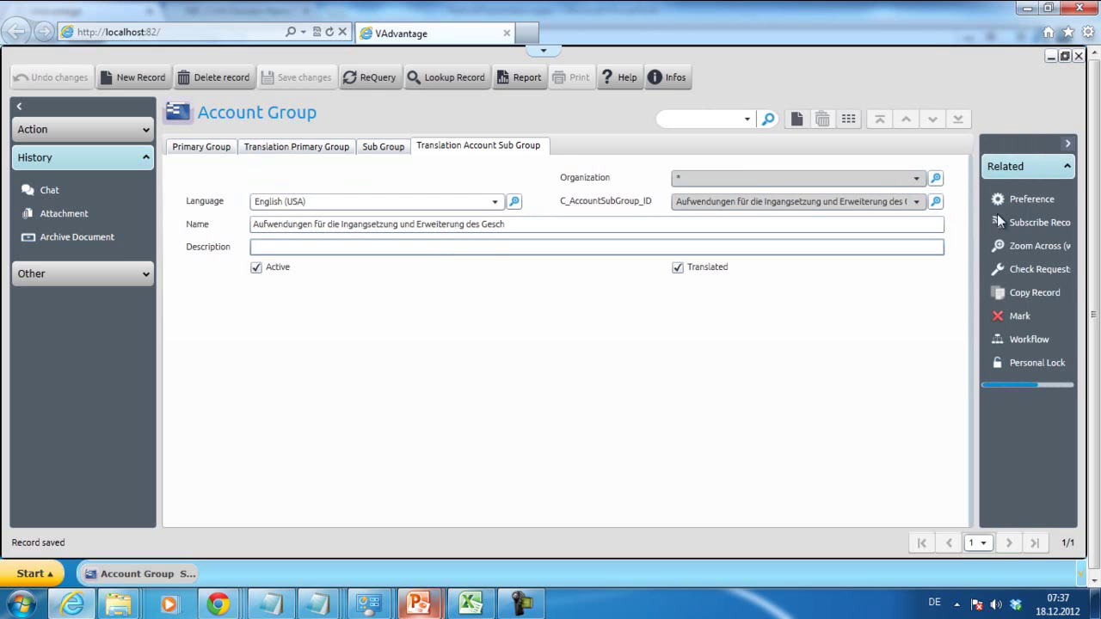
left_click(1020, 319)
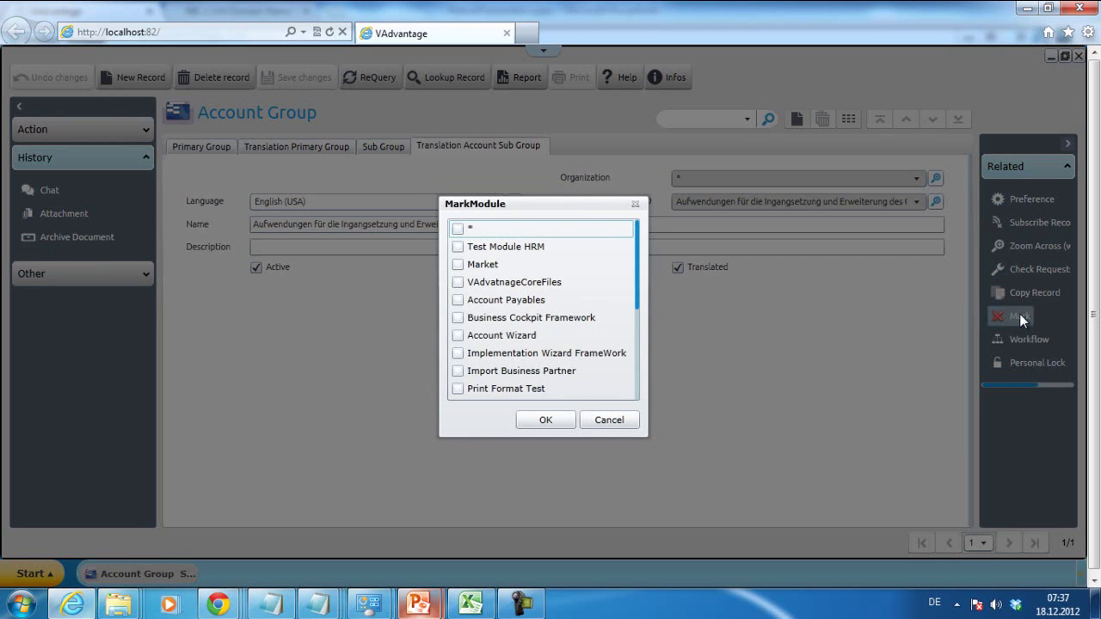
left_click_drag(641, 263, 613, 372)
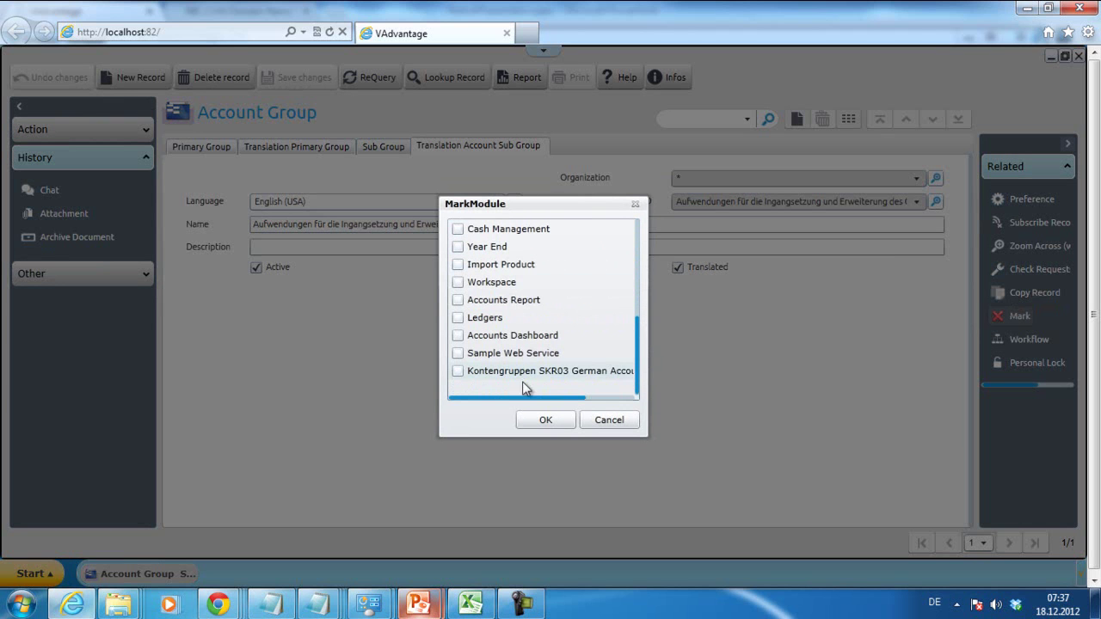
left_click(459, 370)
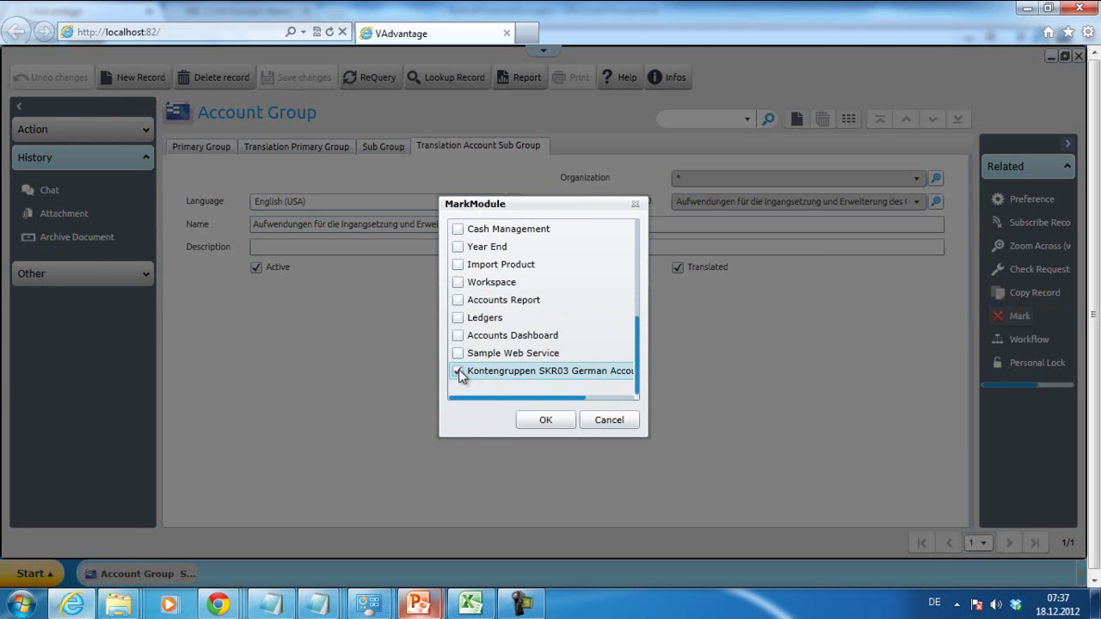
left_click(546, 421)
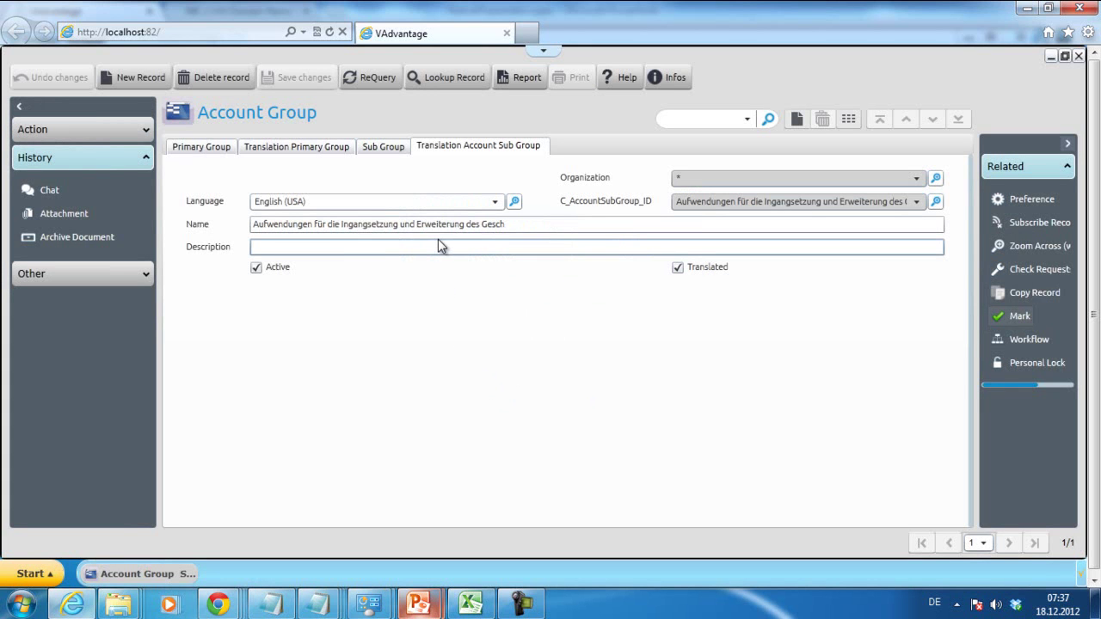
- Navigate the Account Group tabs to the German (Germany) Anlage- und Kapitalkonten primary group translation
left_click(384, 150)
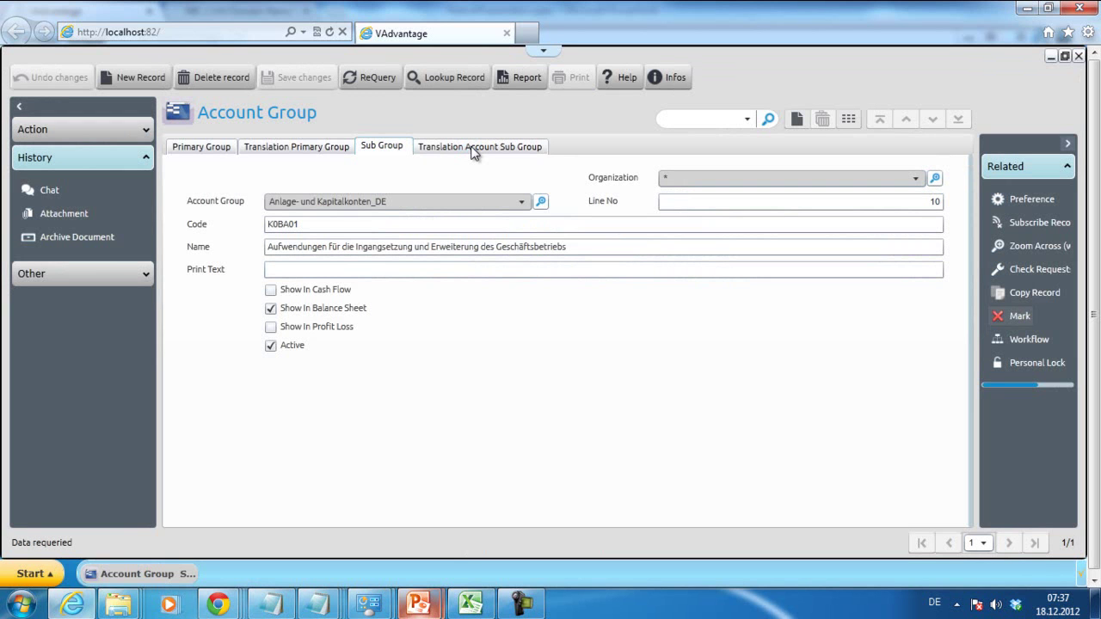
left_click(473, 151)
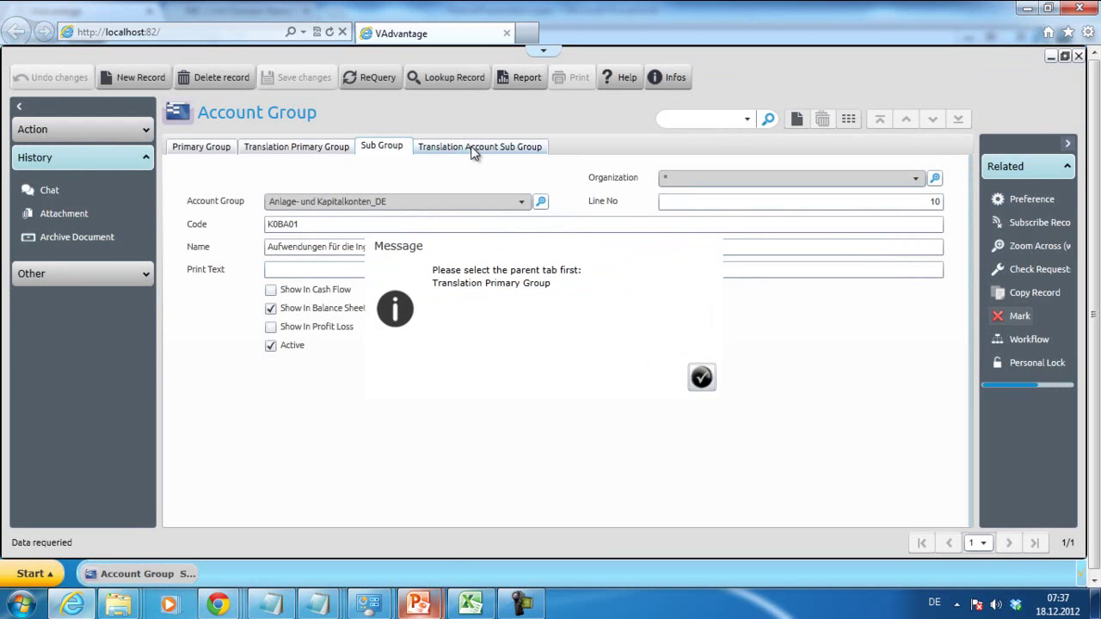
left_click(699, 379)
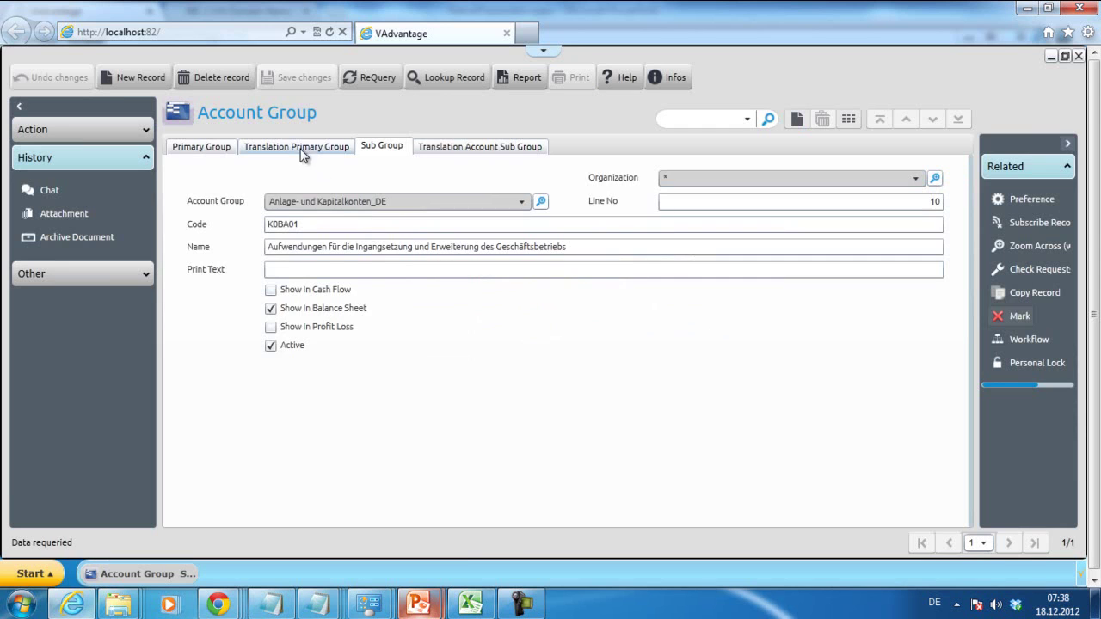
left_click(306, 148)
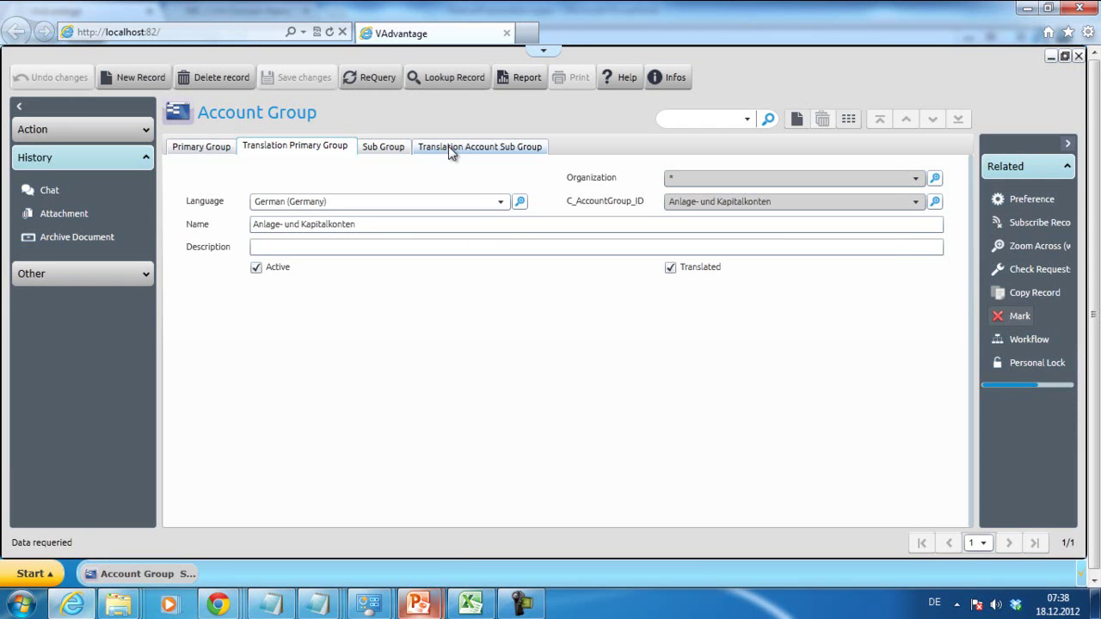
left_click(449, 148)
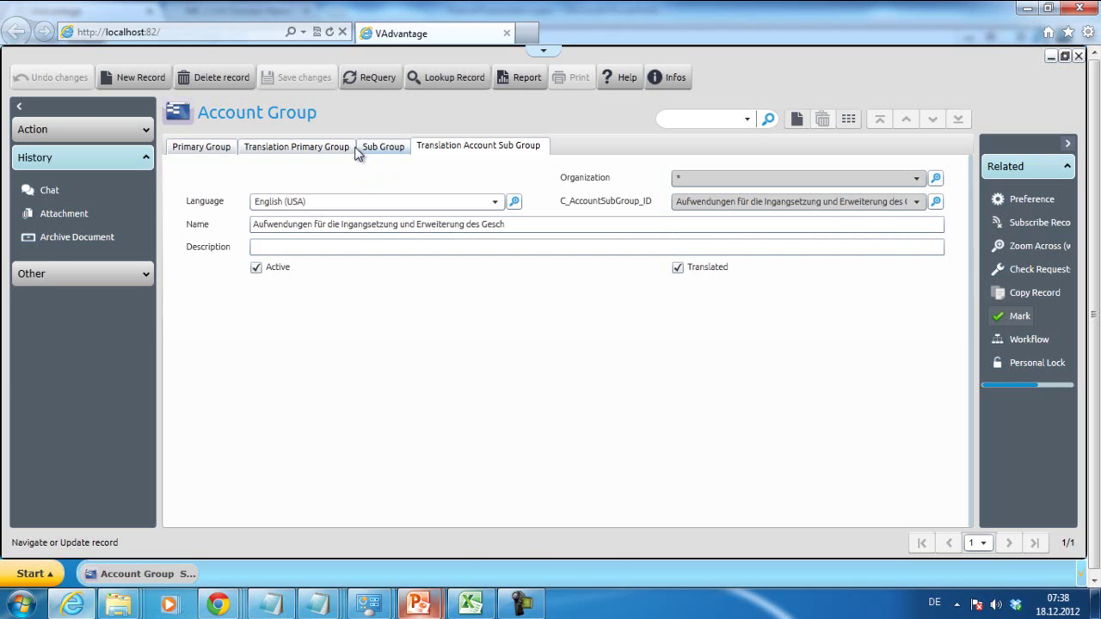
left_click(320, 148)
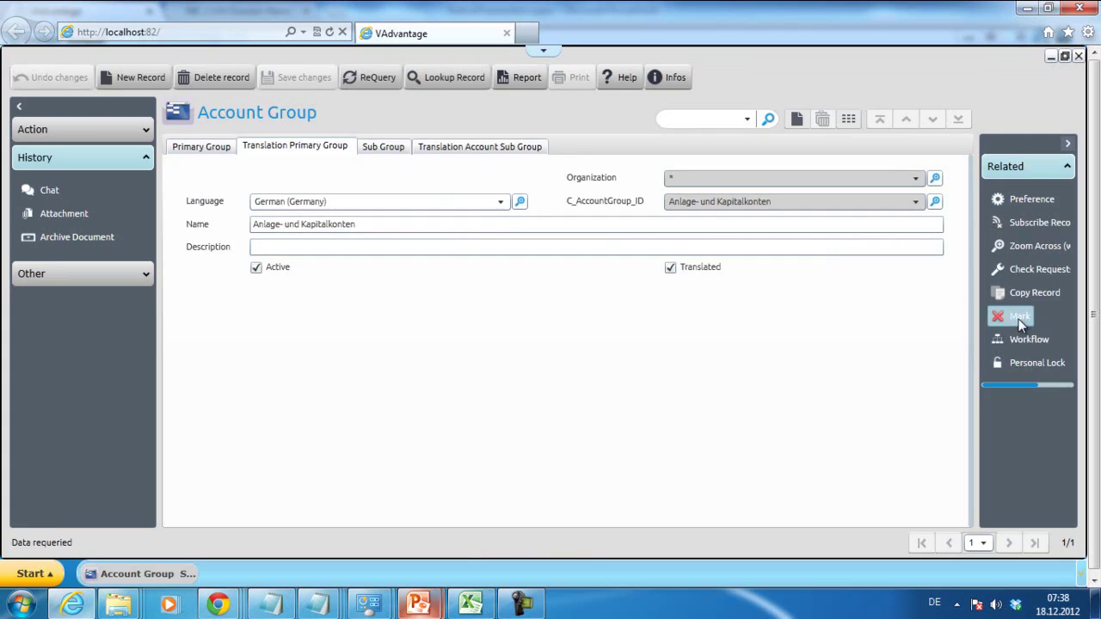
- Mark the German primary group translation for Kontengruppen SKR03, then return to the K0BA Primary Group tab
left_click(1018, 317)
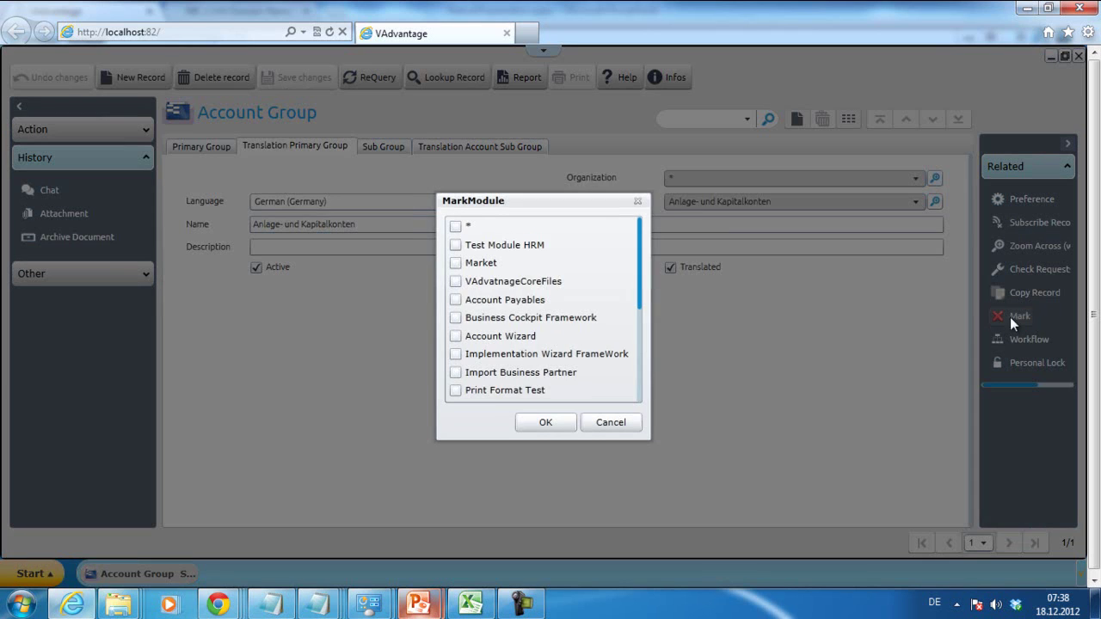
left_click(639, 384)
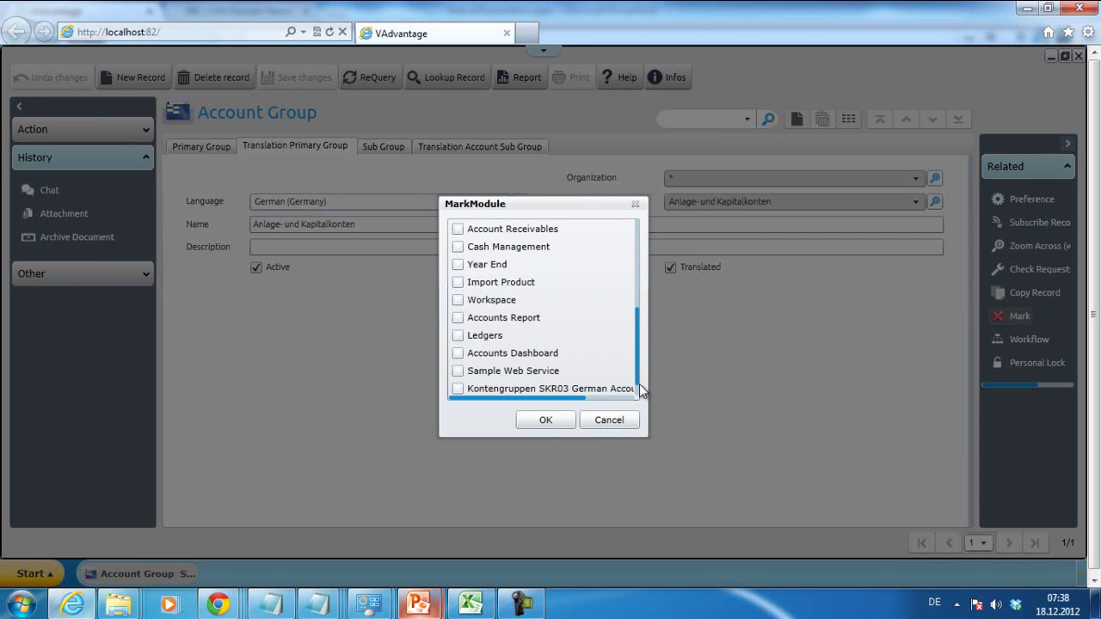
left_click(458, 389)
left_click(545, 420)
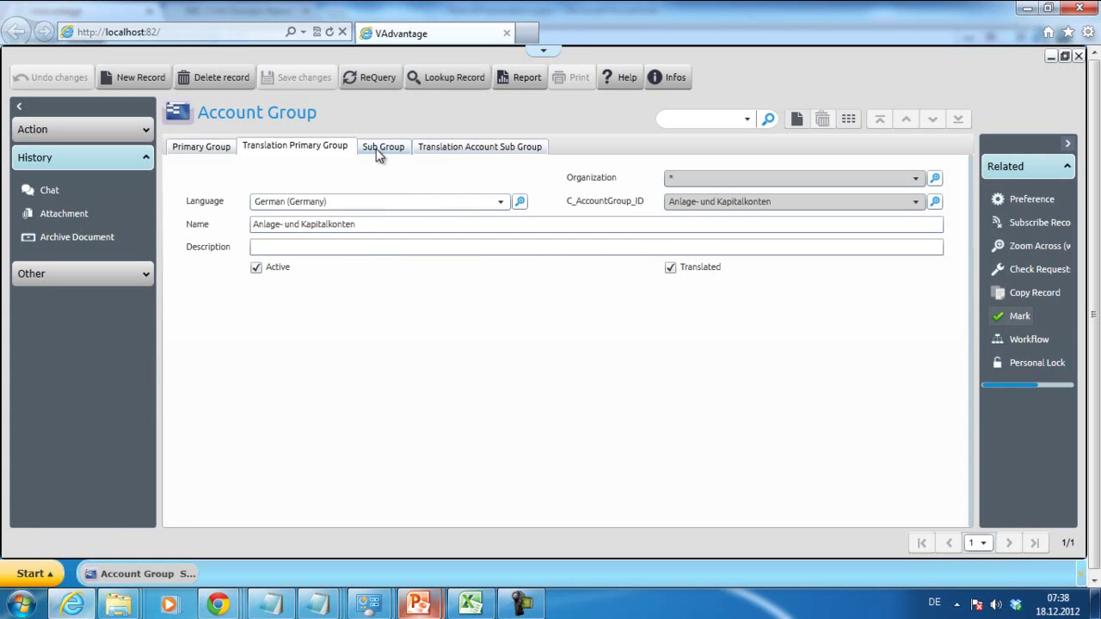
left_click(206, 145)
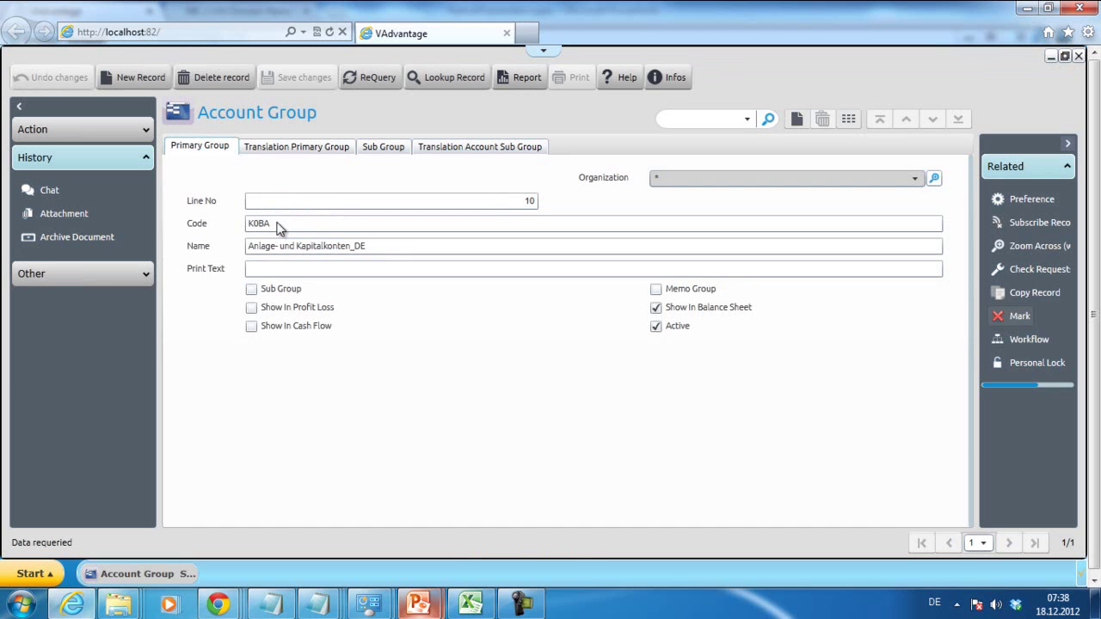
- Open Module Management, listing Kontengruppen SKR03 German Accounting Groups among its 19 modules
left_click(272, 274)
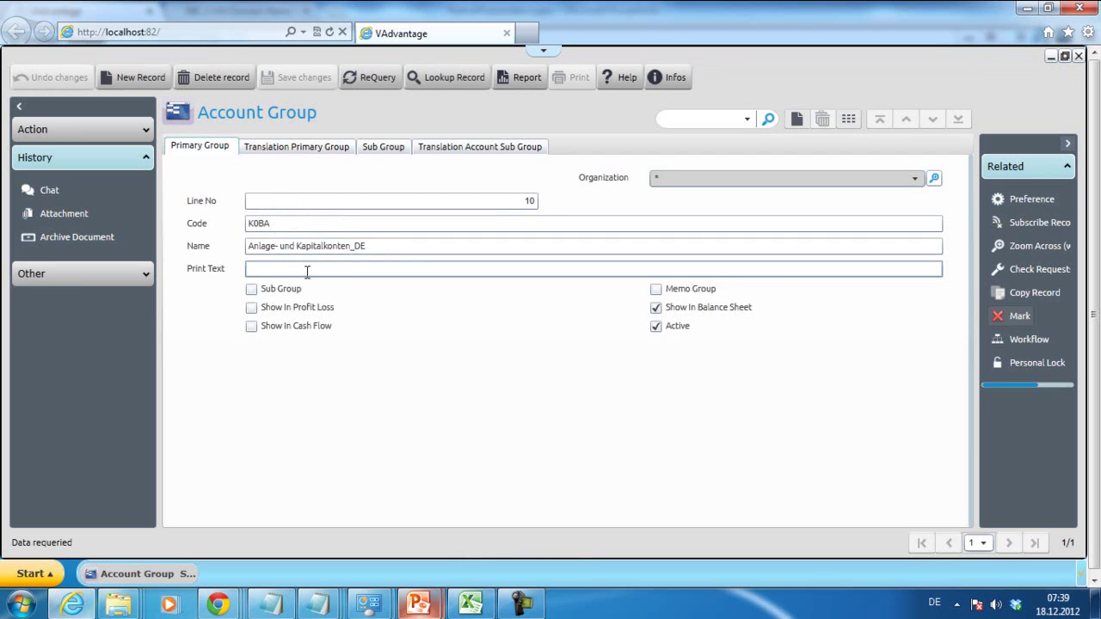
mouse_move(535, 607)
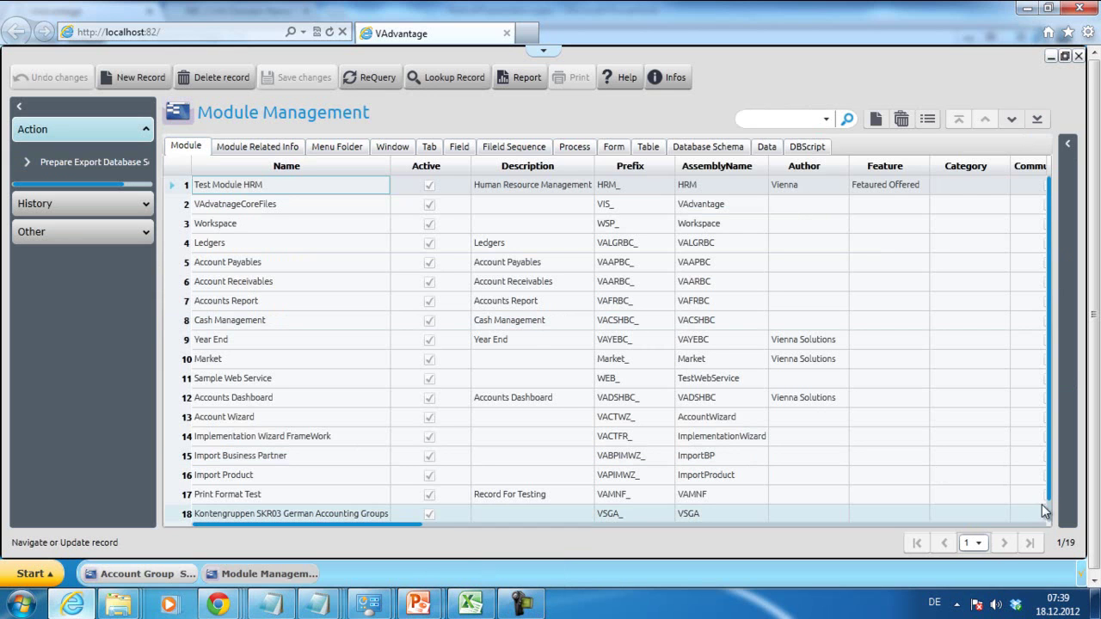
scroll(1054, 519, "down", 1)
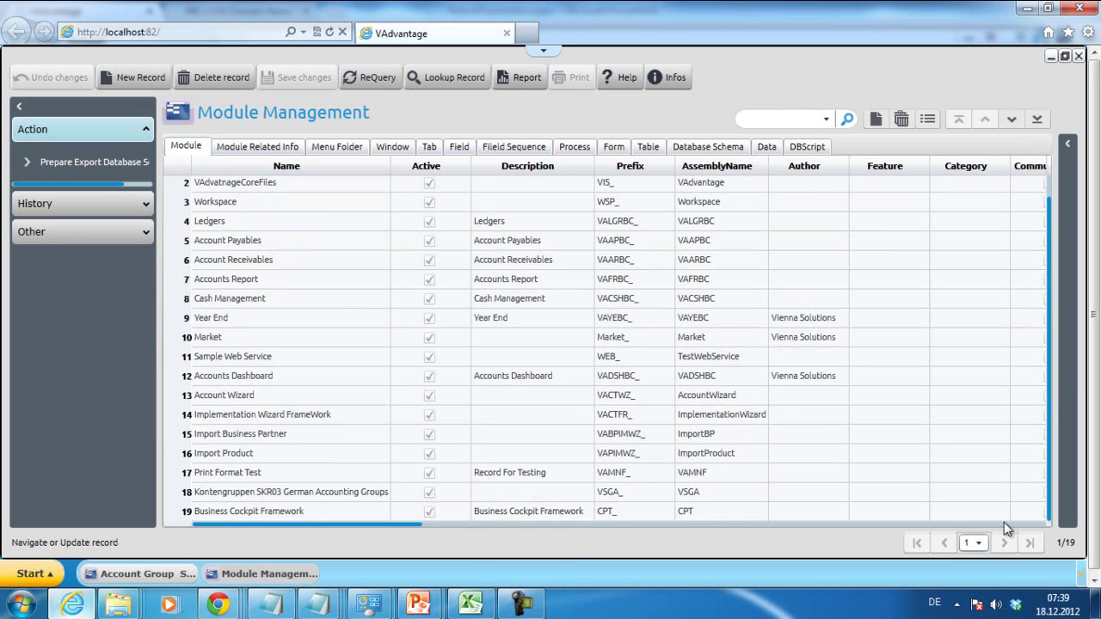
left_click(374, 496)
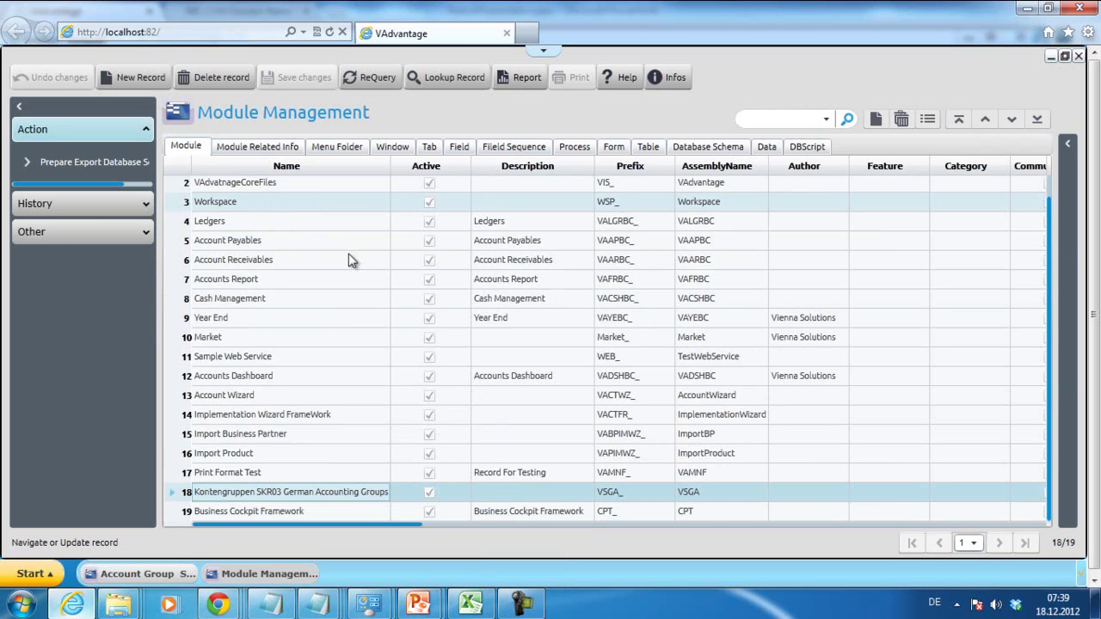
left_click(764, 147)
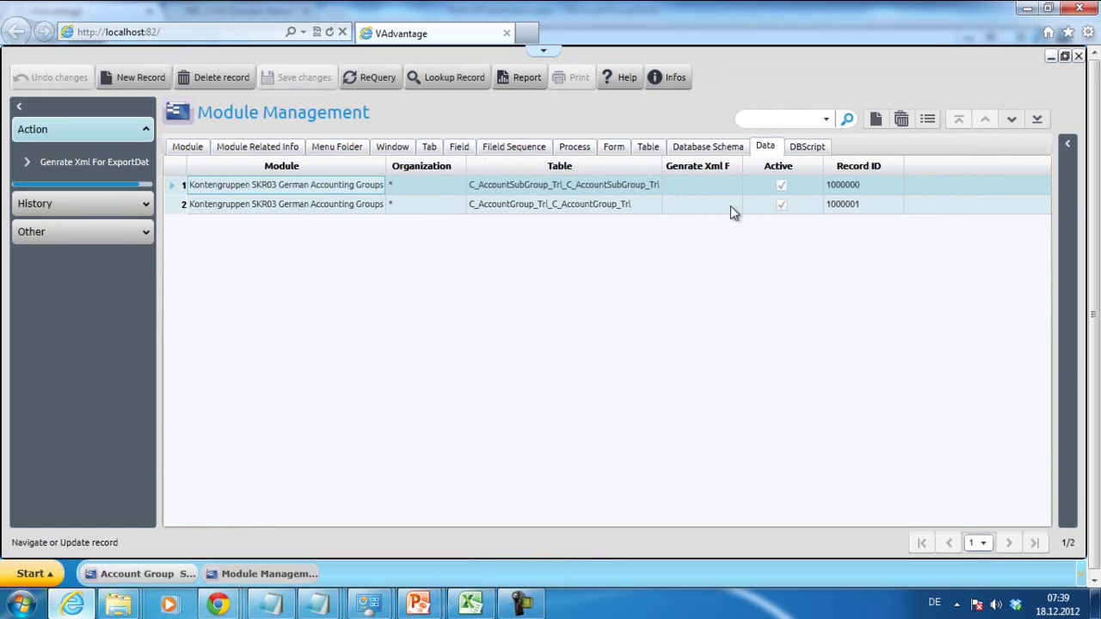
left_click(180, 146)
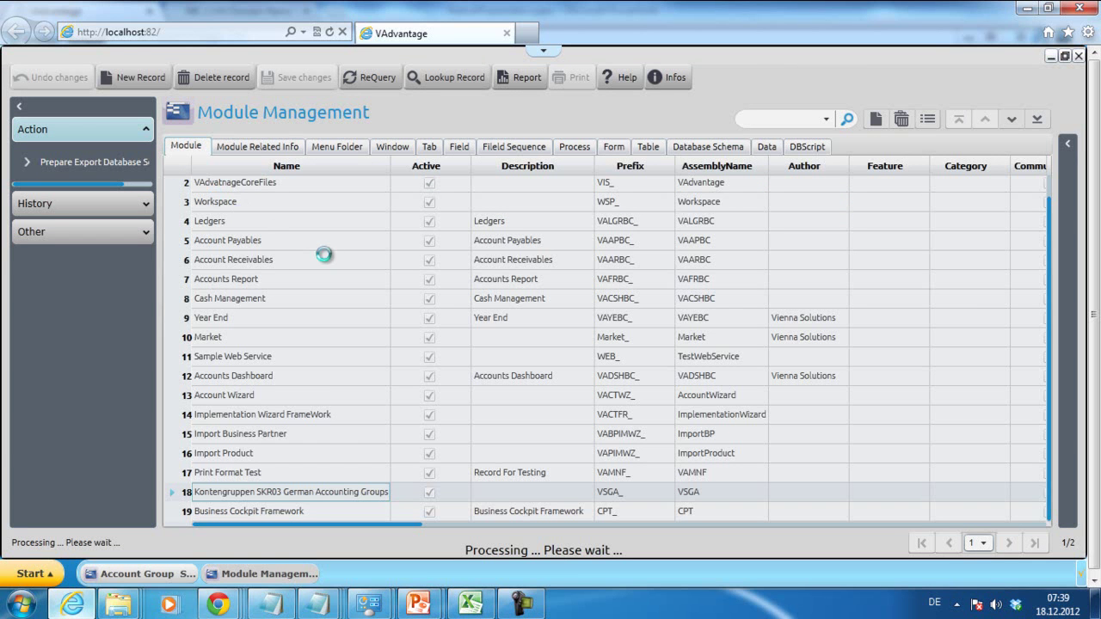